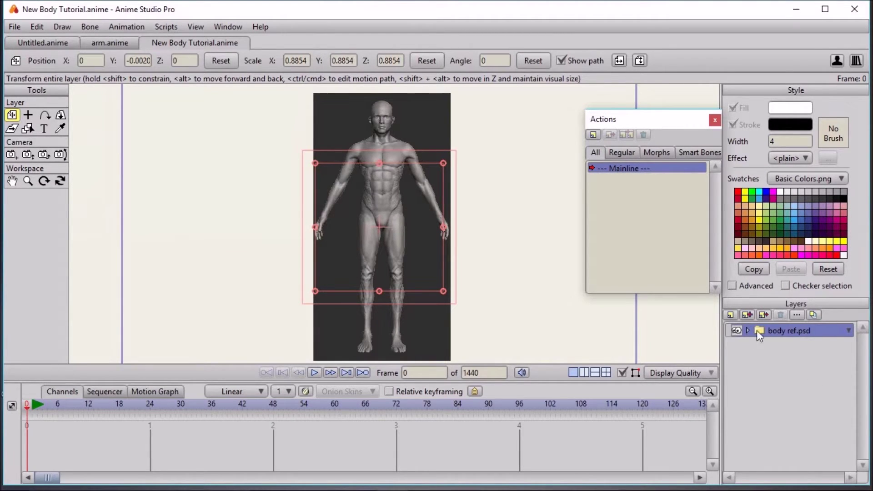
Look through the reference views in the body ref.psd group, from Background copy up to Layer 4
left_click(748, 330)
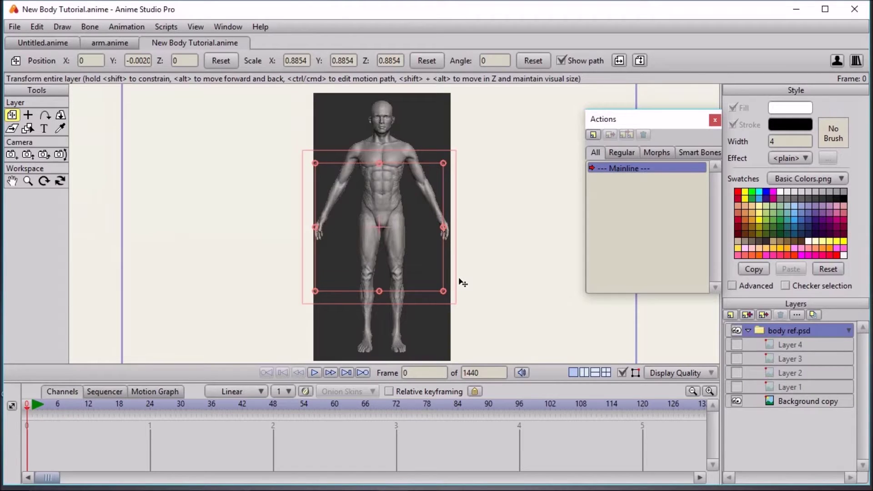
left_click(793, 402)
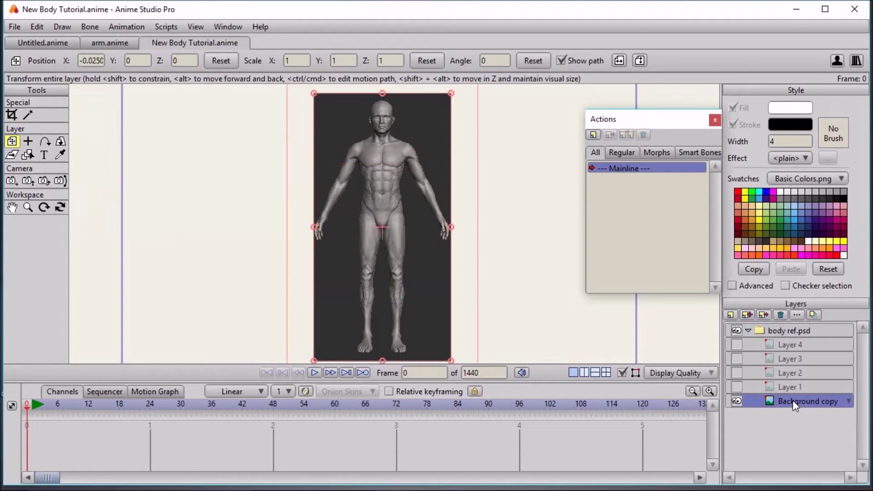
left_click(793, 388)
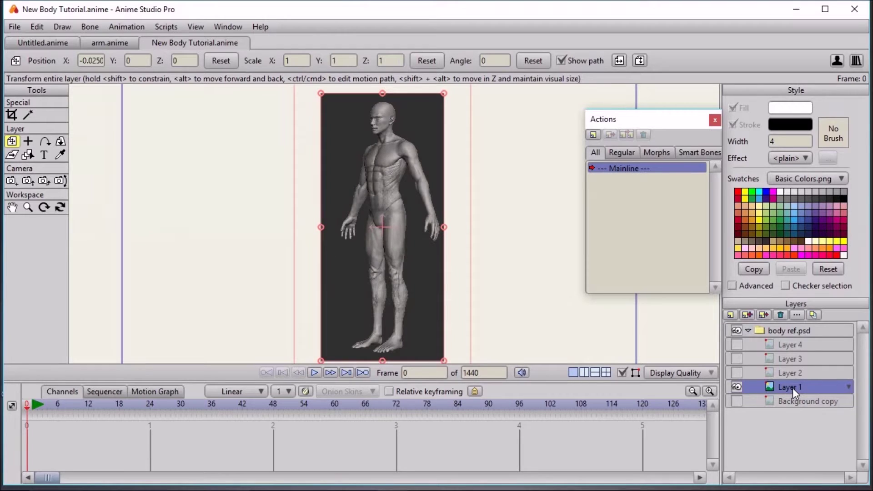
left_click(792, 373)
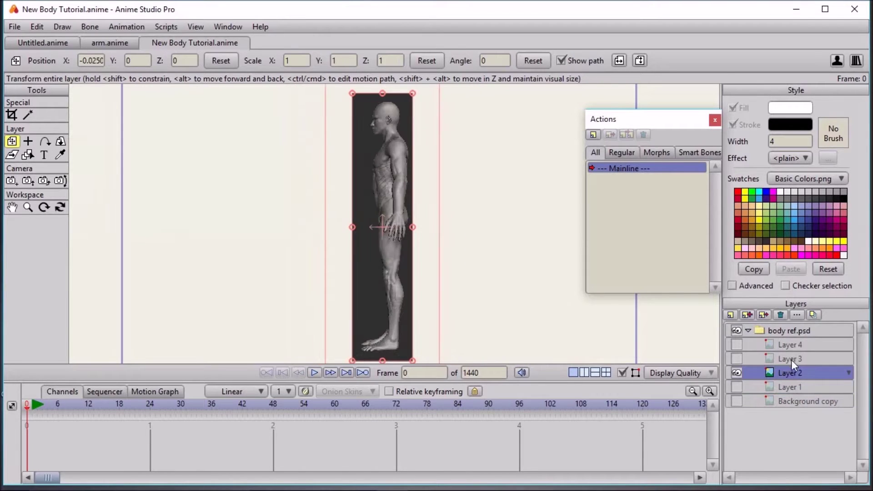
left_click(790, 358)
left_click(789, 345)
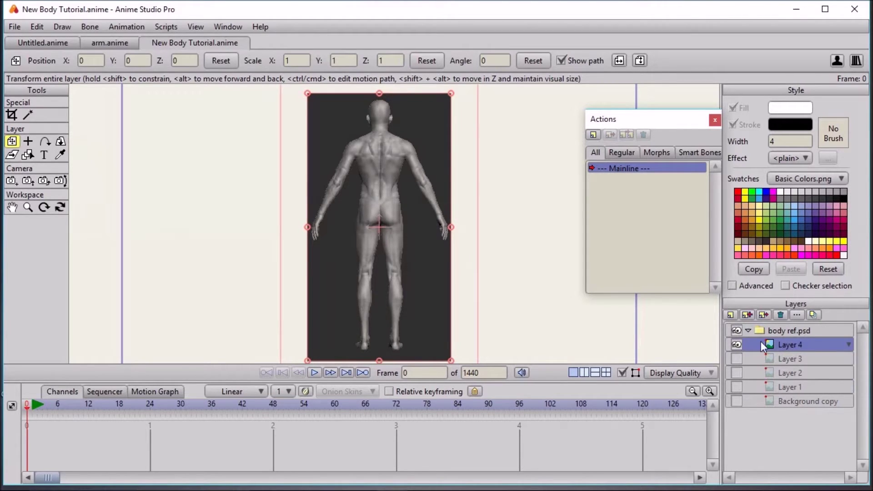
left_click(748, 332)
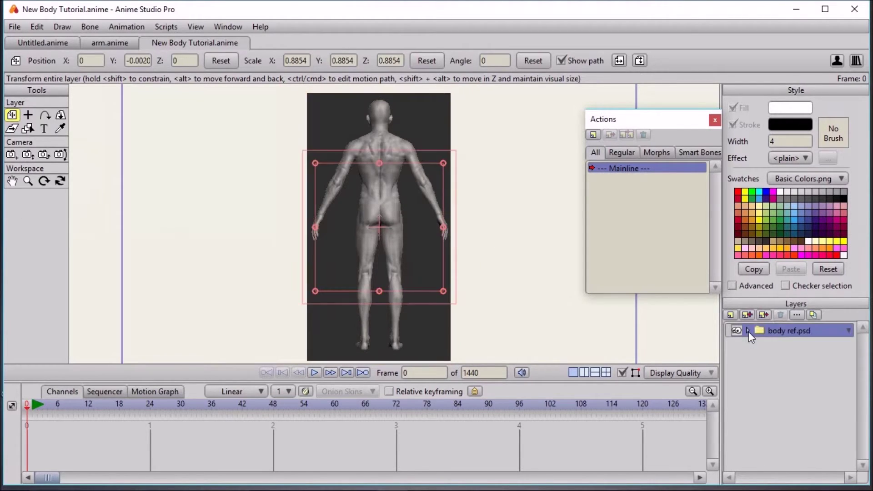
Hide Layer 4 and show Background copy in the body ref.psd group, leaving the group collapsed
left_click(748, 331)
left_click(736, 345)
left_click(734, 401)
left_click(748, 330)
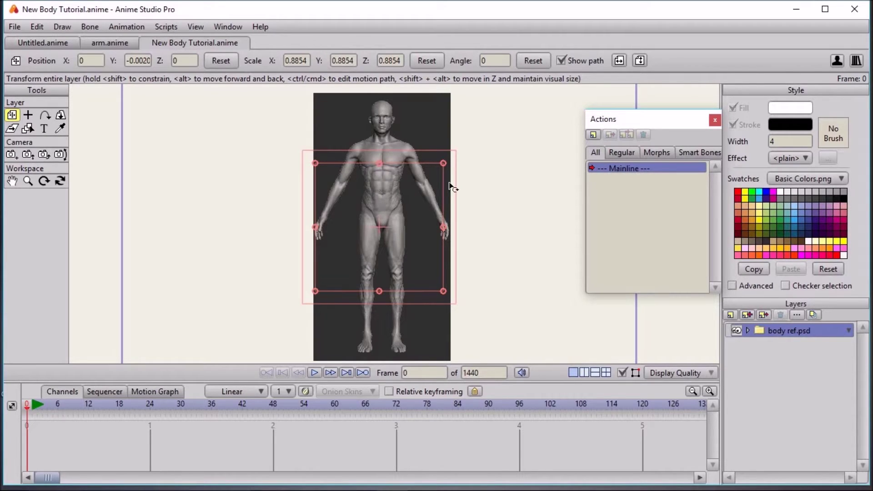
Add a vector layer named Torso above the body ref.psd group
left_click(731, 315)
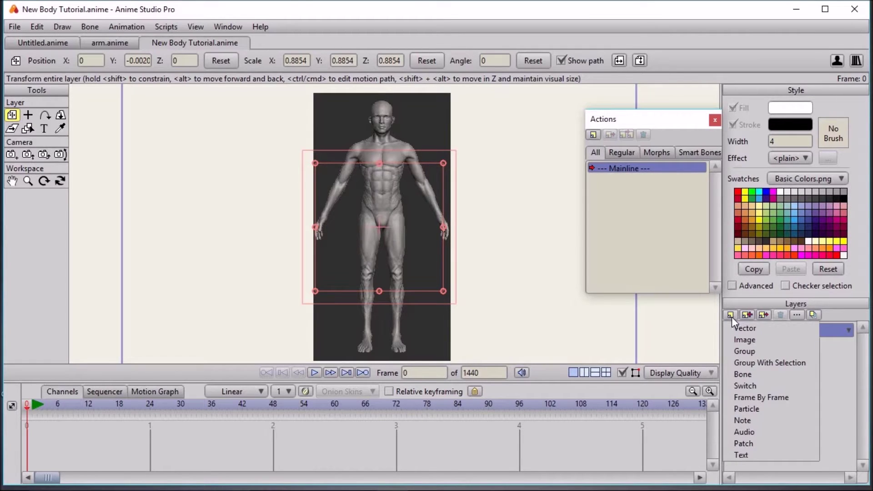
left_click(735, 326)
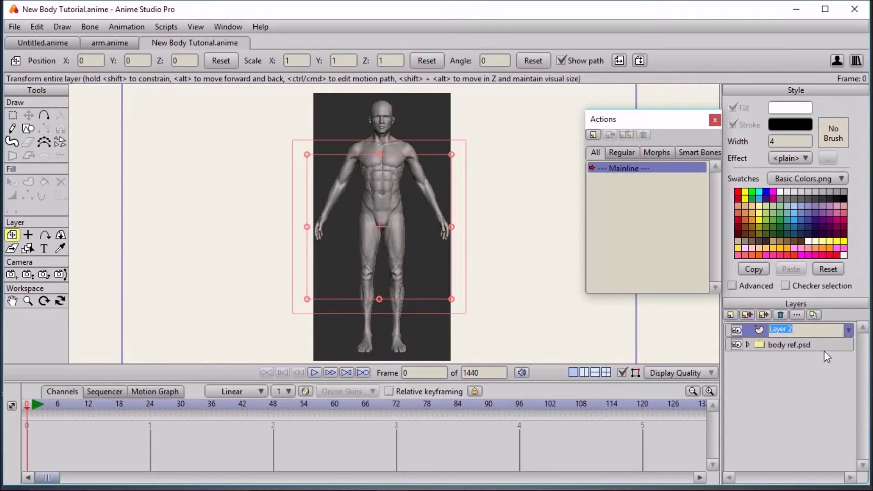
type("Torso")
left_click(791, 347)
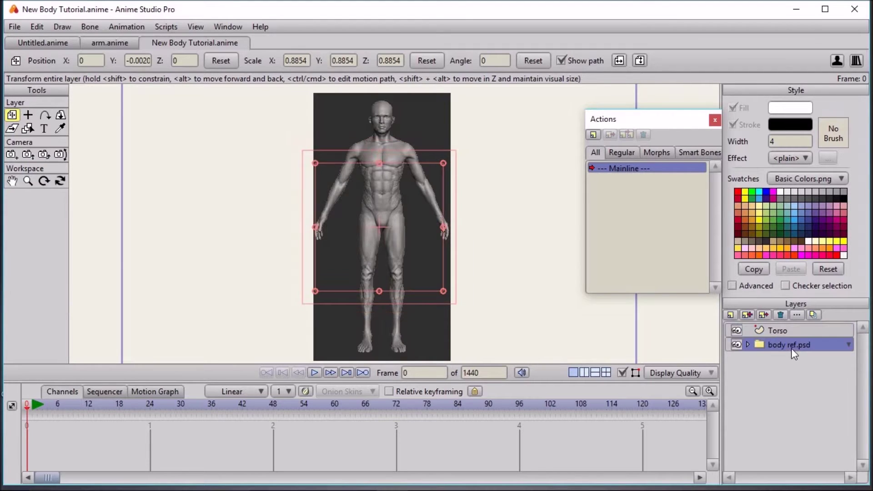
Add a group layer named Torso, move the Torso vector layer into it and collapse the group
left_click(760, 329)
left_click(730, 315)
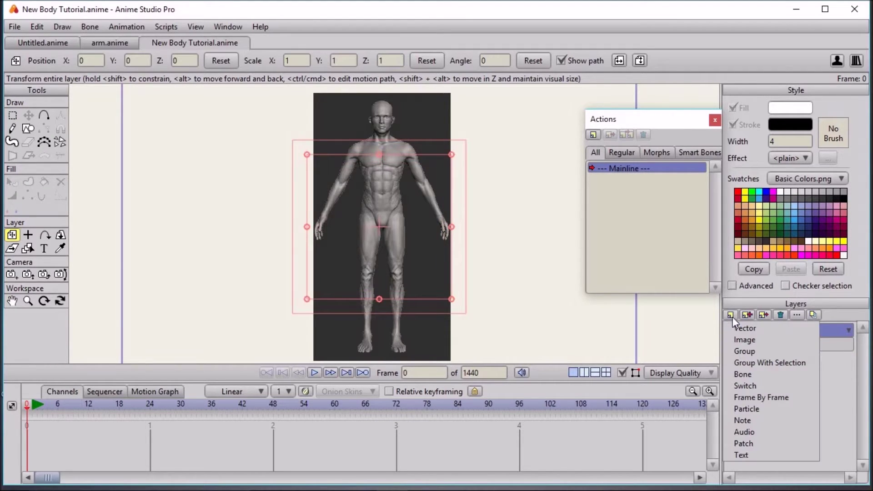
left_click(748, 353)
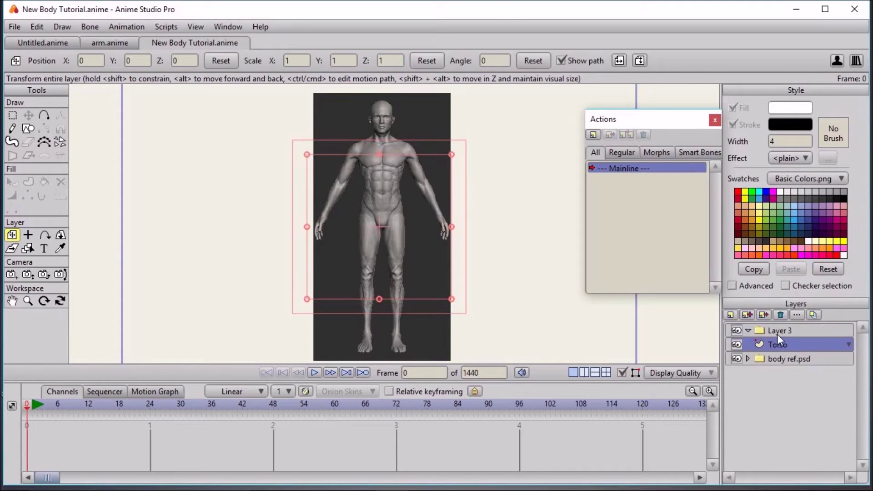
double_click(777, 334)
type("Torso")
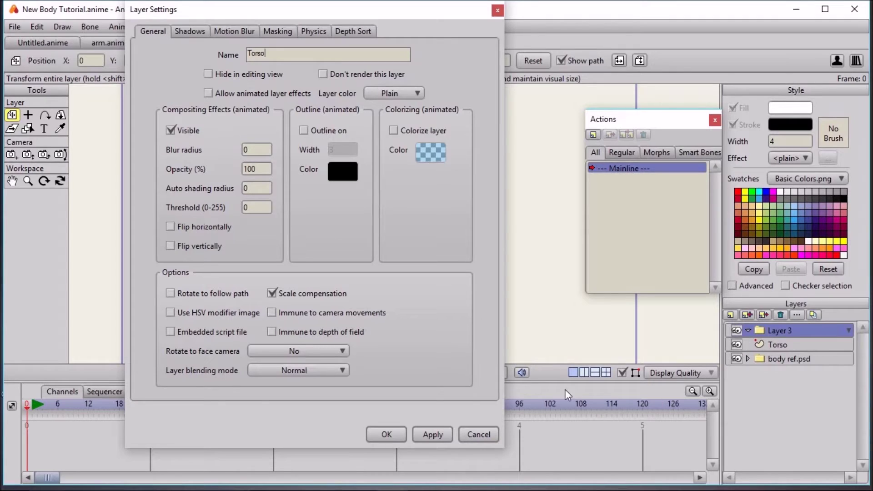
left_click(432, 435)
left_click(387, 435)
left_click_drag(780, 344, 778, 334)
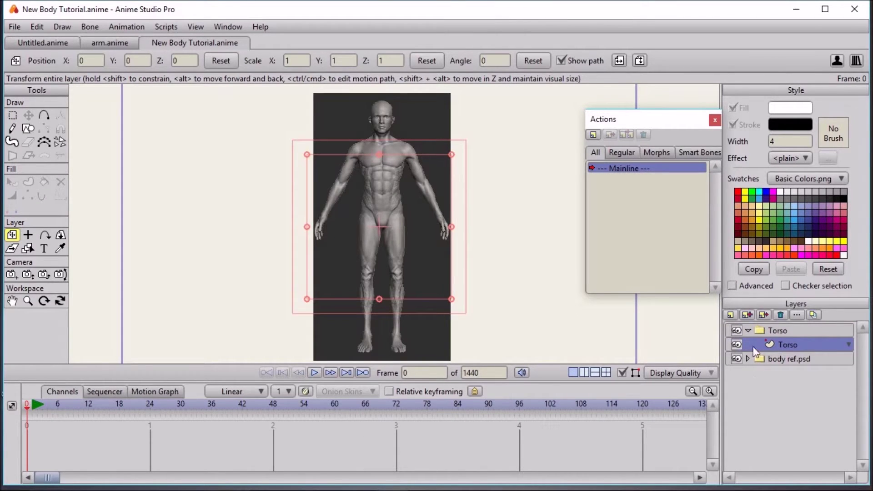
left_click(748, 330)
Add a vector layer named Hip above the Torso group
left_click(730, 314)
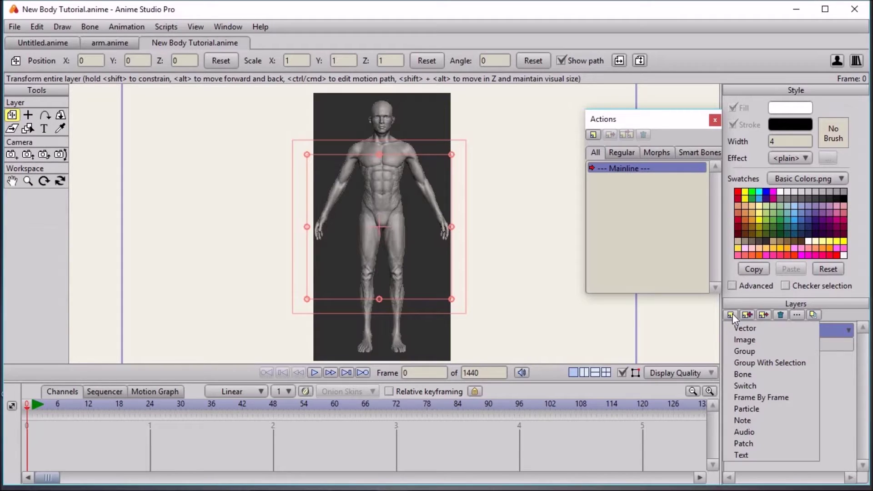
left_click(738, 327)
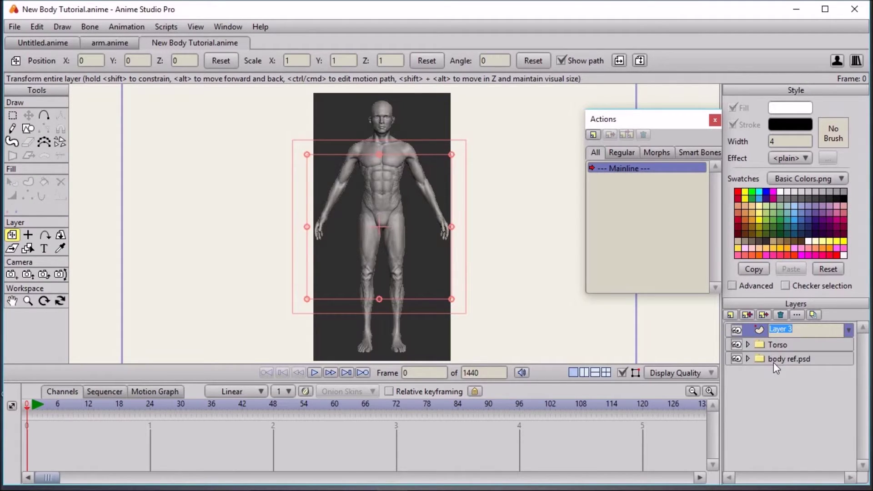
type("Hip")
left_click(771, 341)
Add a group layer named Hip, move the Hip vector layer into it and collapse the group
left_click(770, 328)
left_click(731, 314)
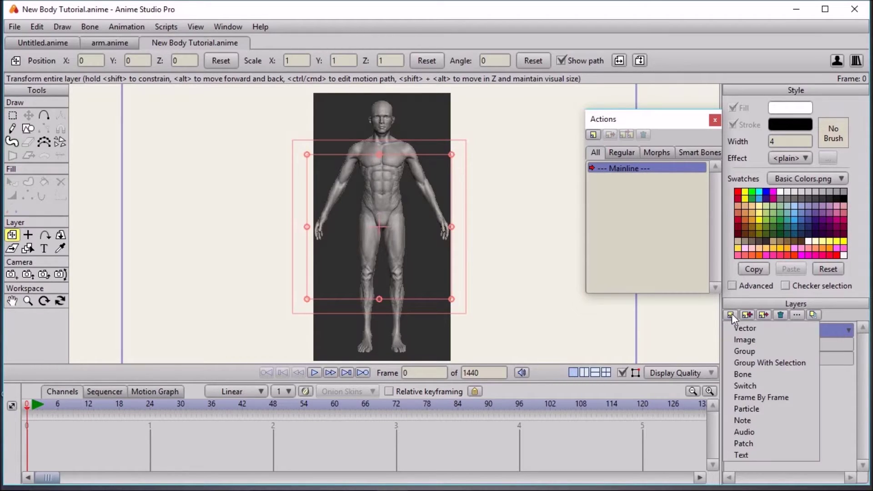
left_click(738, 350)
type("Hip")
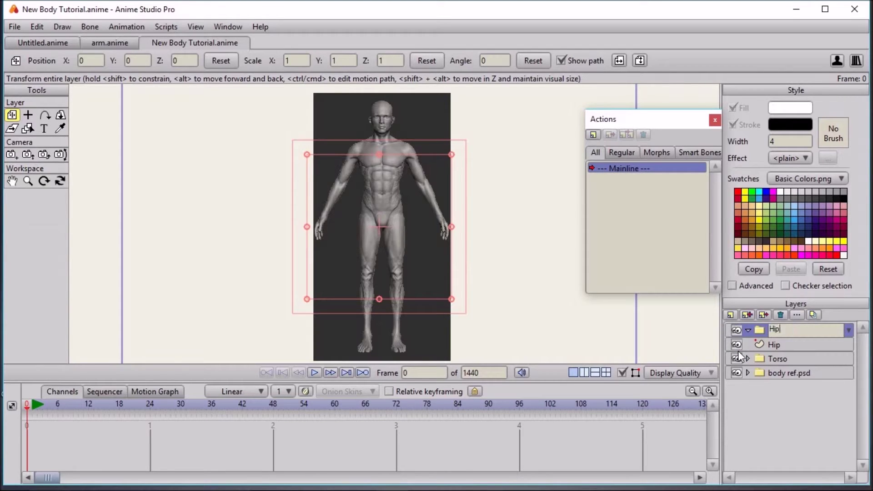
left_click(776, 345)
left_click_drag(776, 345, 774, 332)
left_click(749, 330)
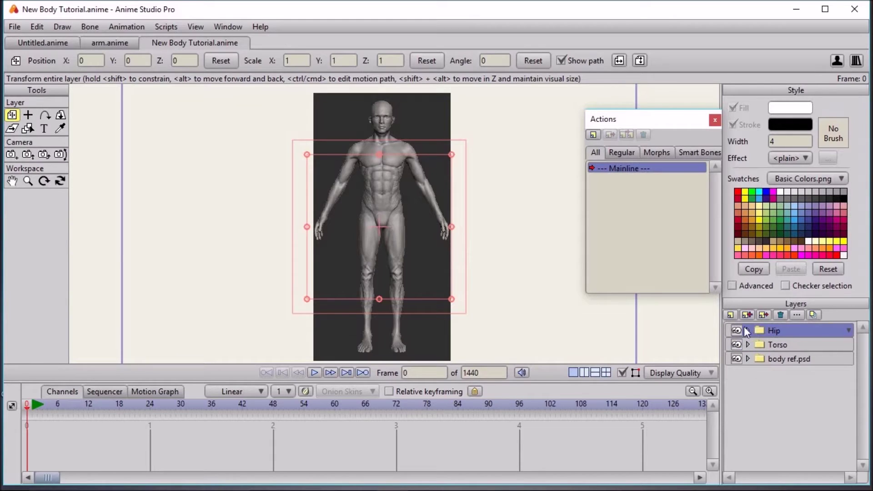
Add a vector layer named LArm above the Hip group
left_click(731, 314)
left_click(740, 324)
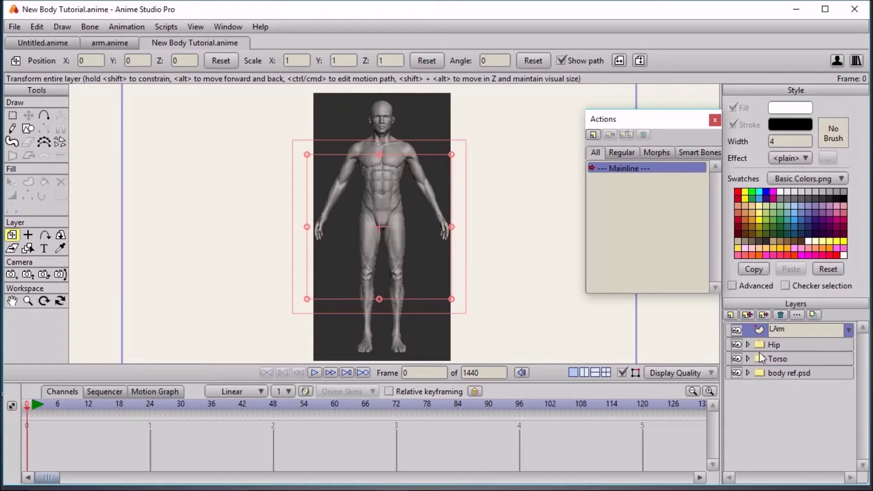
key("BackSpace")
key("BackSpace")
type("rm")
left_click(778, 342)
Add a group layer named L Arm, move the LArm vector layer into it and collapse the group
left_click(778, 331)
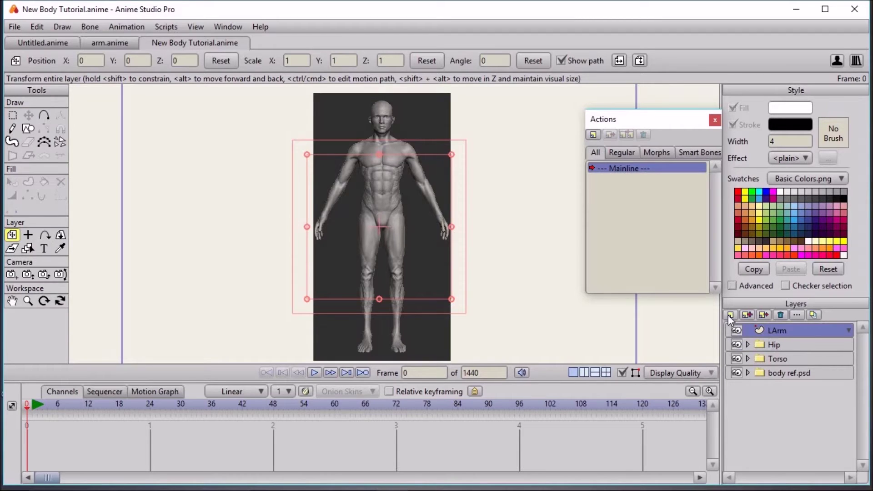
left_click(729, 315)
left_click(756, 351)
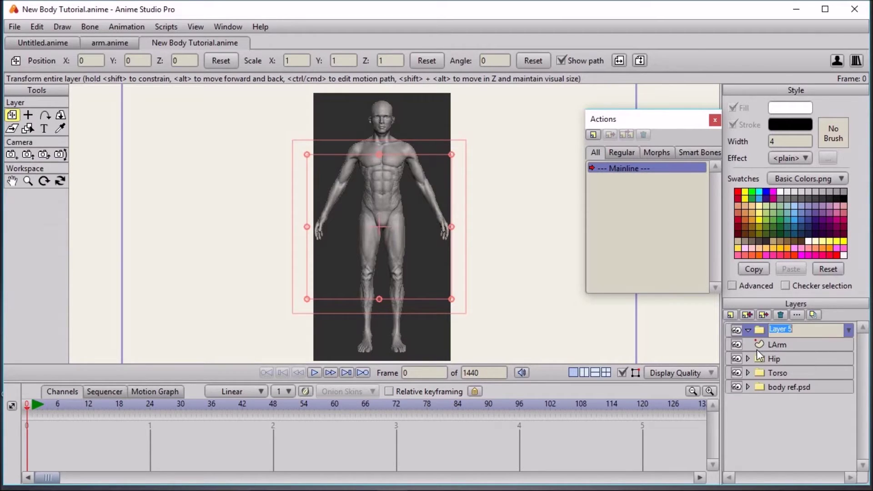
type("L Arm")
left_click(762, 343)
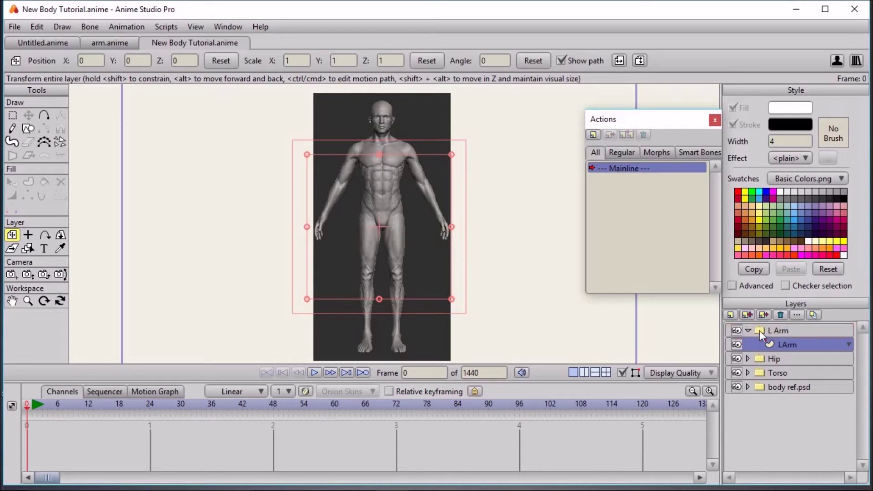
left_click(758, 330)
left_click(749, 330)
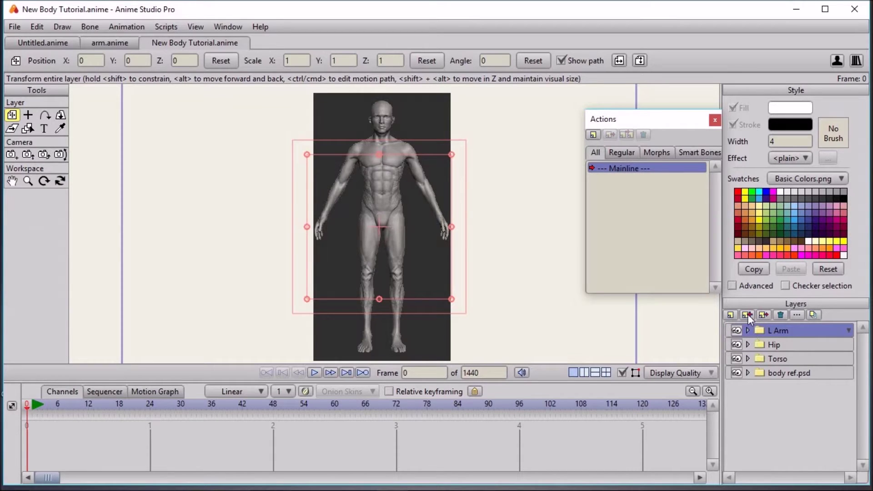
Duplicate the L Arm group and rename the vector layer inside the copy as R arm
left_click(747, 314)
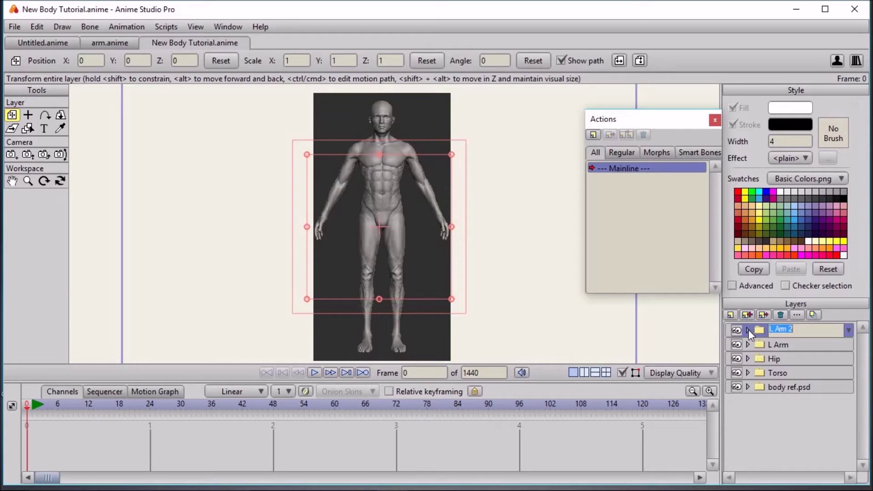
left_click(747, 330)
double_click(792, 343)
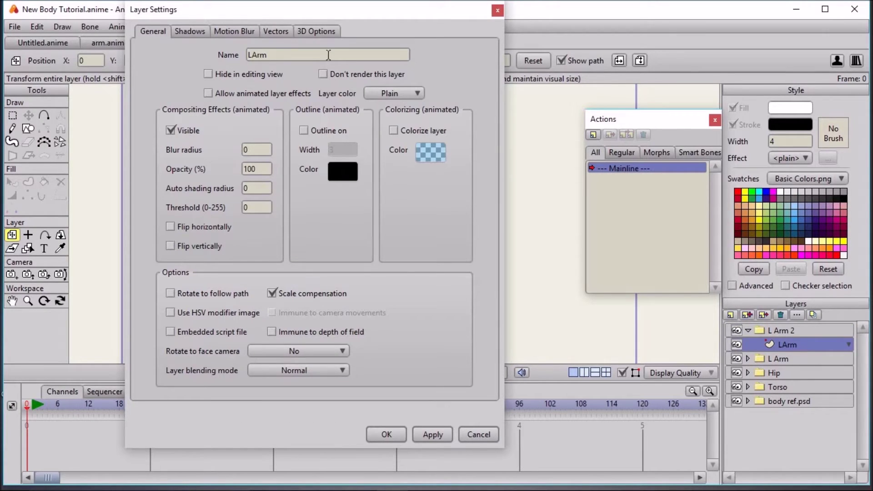
type("R arm")
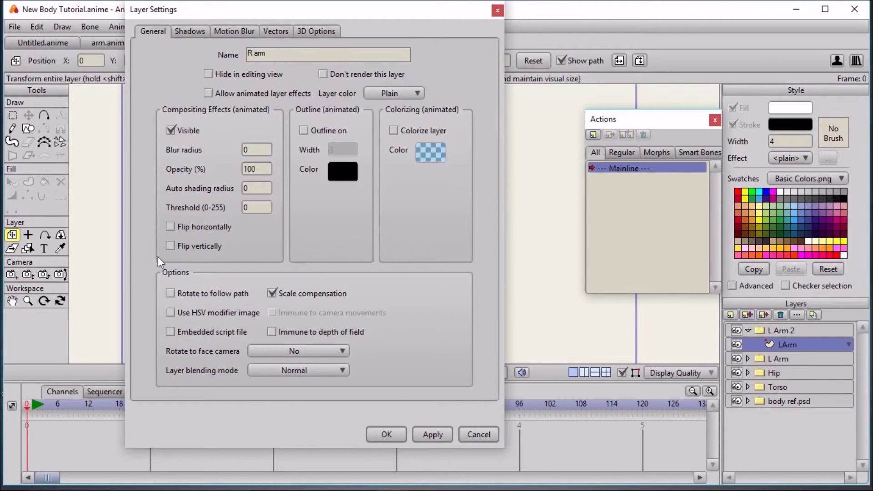
left_click(427, 437)
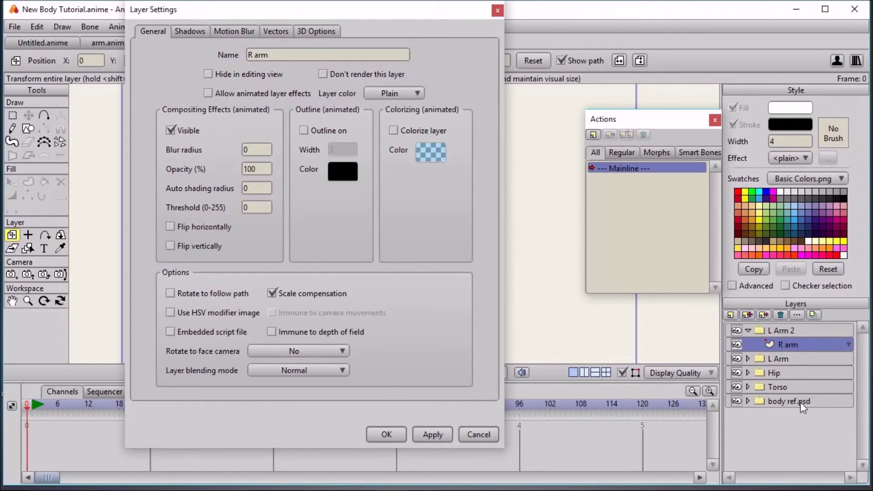
Rename the duplicated arm group as R arm and collapse it
left_click(775, 330)
left_click(278, 55)
key("BackSpace")
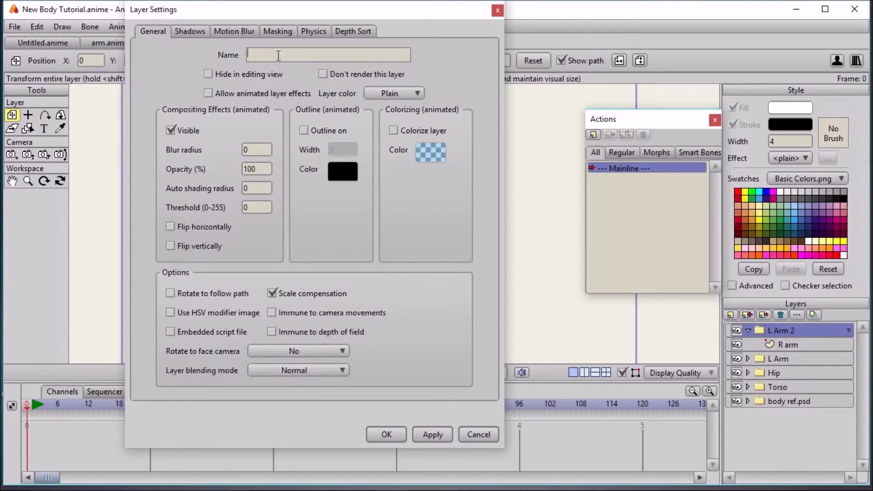
type("R arm")
left_click(435, 434)
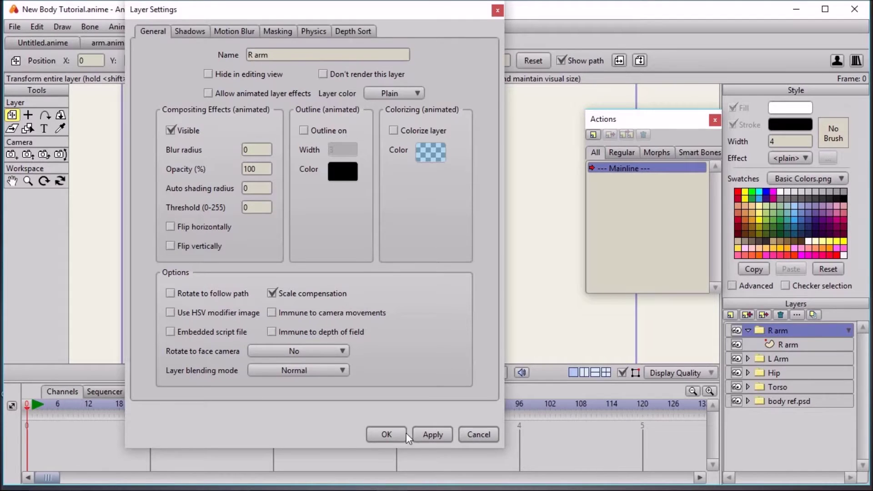
left_click(396, 433)
left_click(748, 330)
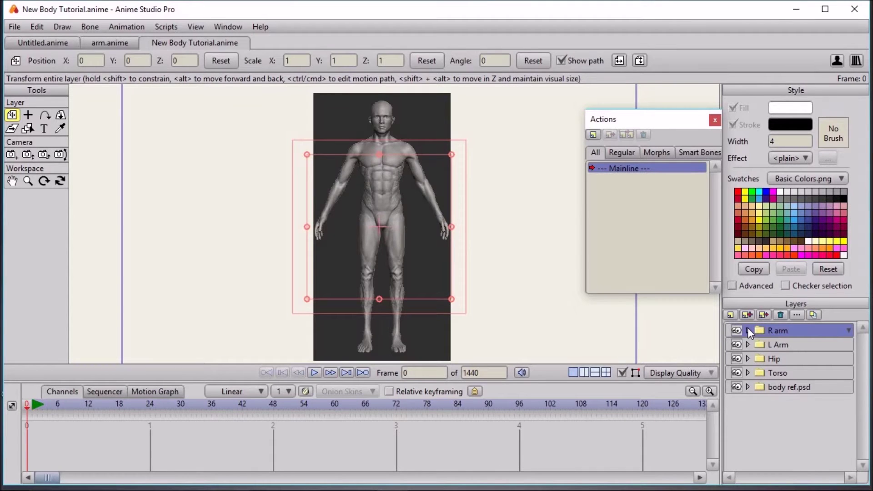
Duplicate the R arm group and name the copy L Leg
left_click(748, 315)
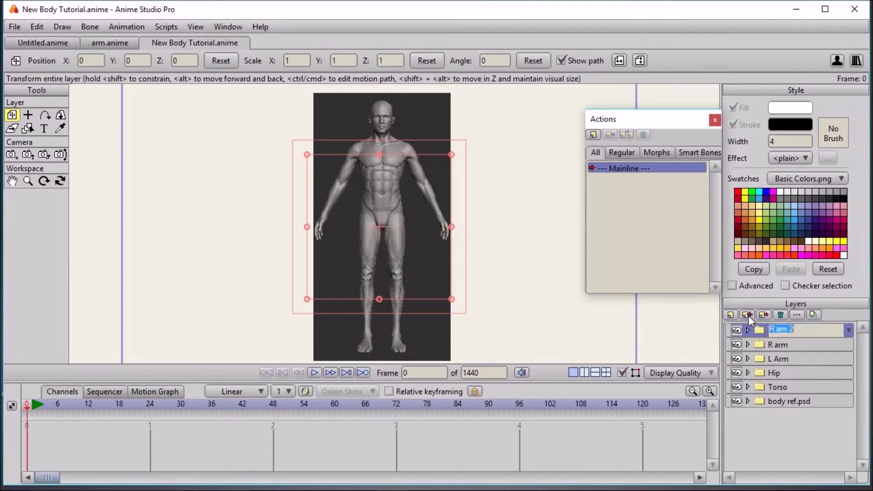
type("L leg")
key("Return")
Rename the vector layer inside the L Leg group as L Leg and collapse the group
left_click(748, 330)
double_click(786, 346)
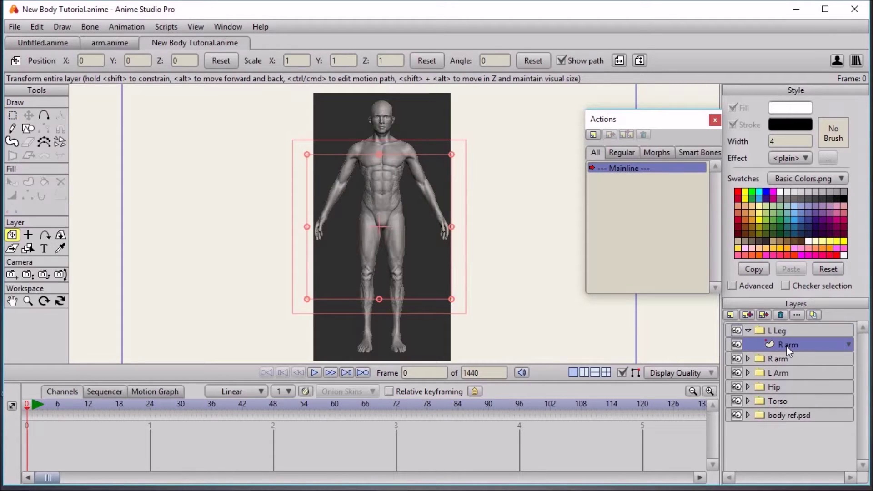
type("L Leg")
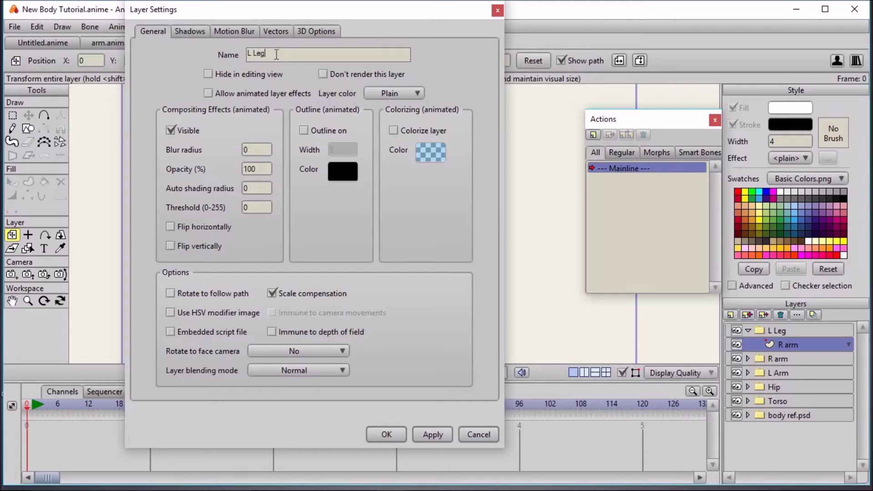
left_click(432, 434)
left_click(386, 434)
left_click(750, 335)
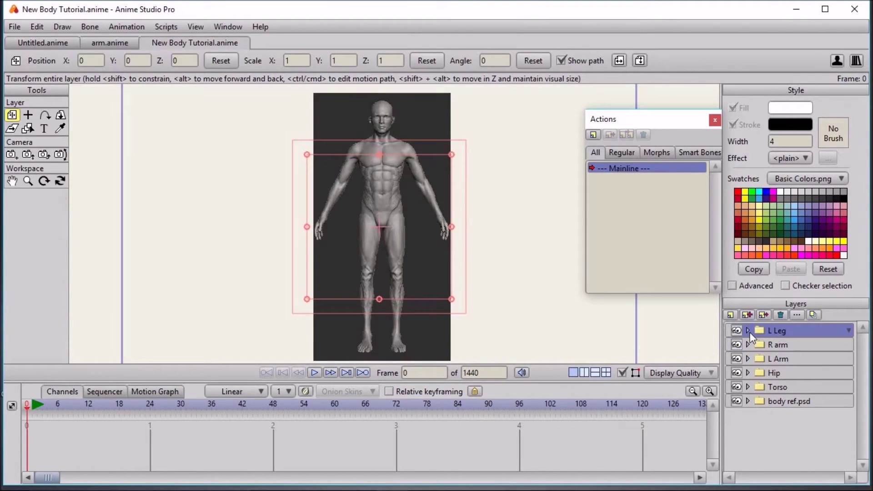
Add a new vector layer above the L Leg group and name it R Leg
left_click(730, 315)
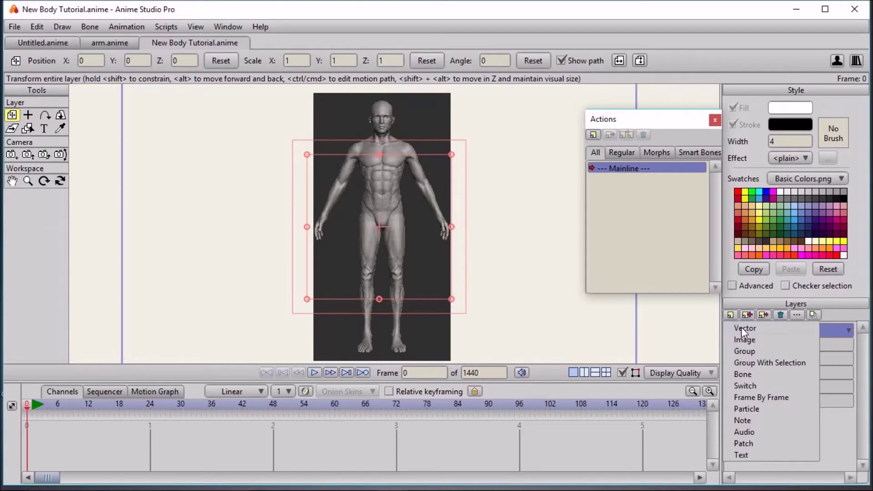
left_click(741, 327)
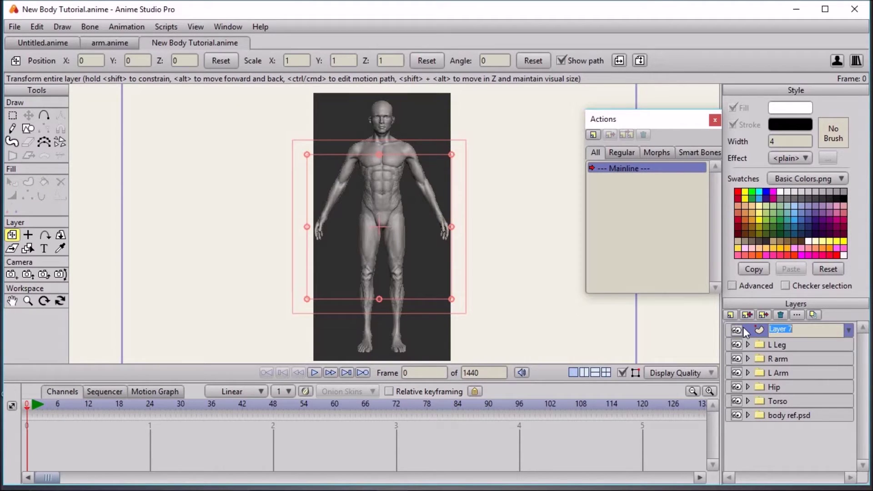
type("R Leg")
Create a group named R Leg from the selected R Leg vector layer and collapse it
left_click(731, 315)
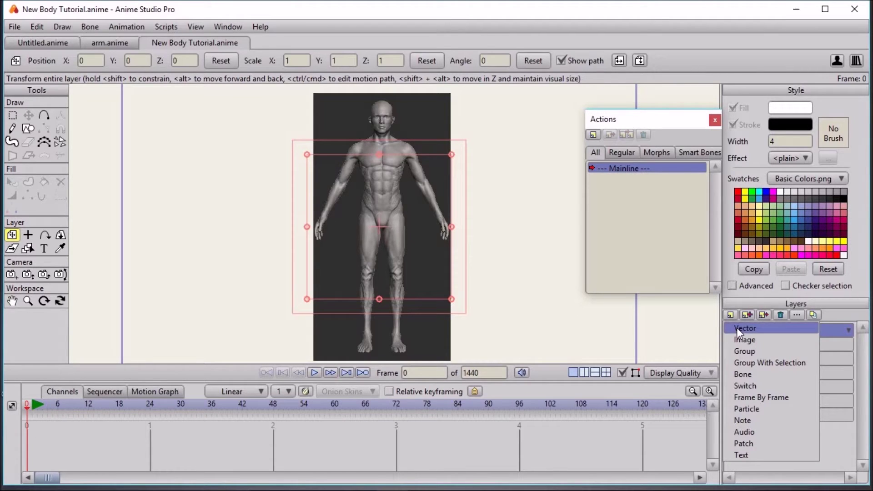
left_click(750, 362)
type("R Leg")
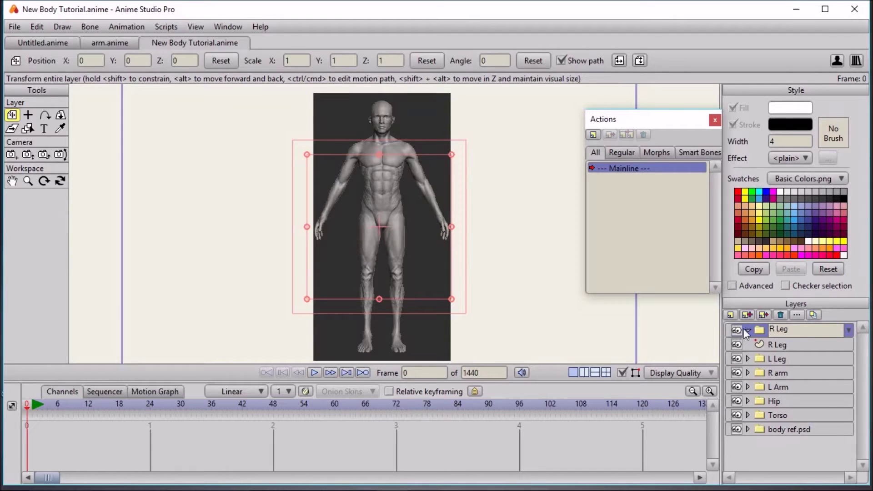
left_click(763, 340)
left_click(748, 329)
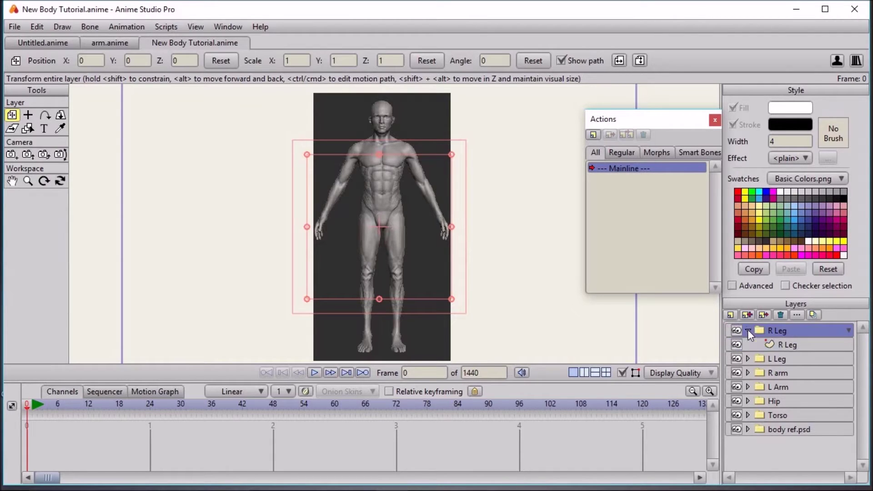
left_click(747, 330)
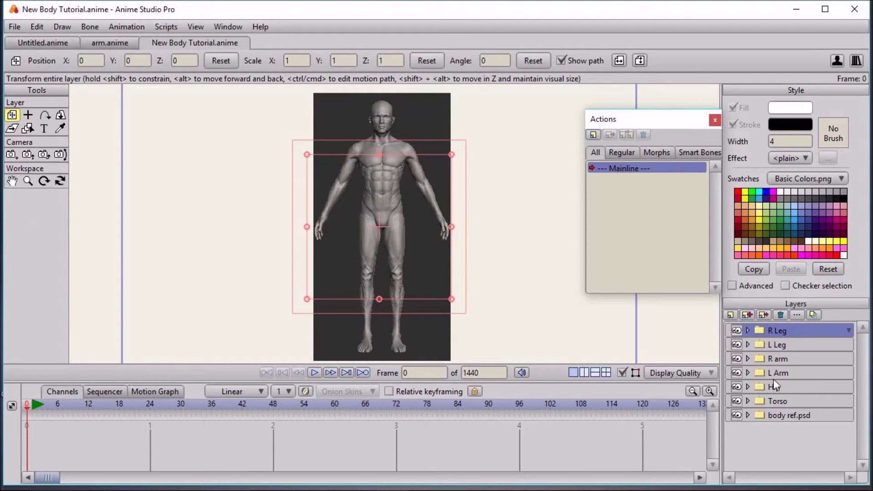
Select the vector layer inside the Torso group and activate the Add Point tool over the figure's torso
left_click(747, 401)
left_click(768, 414)
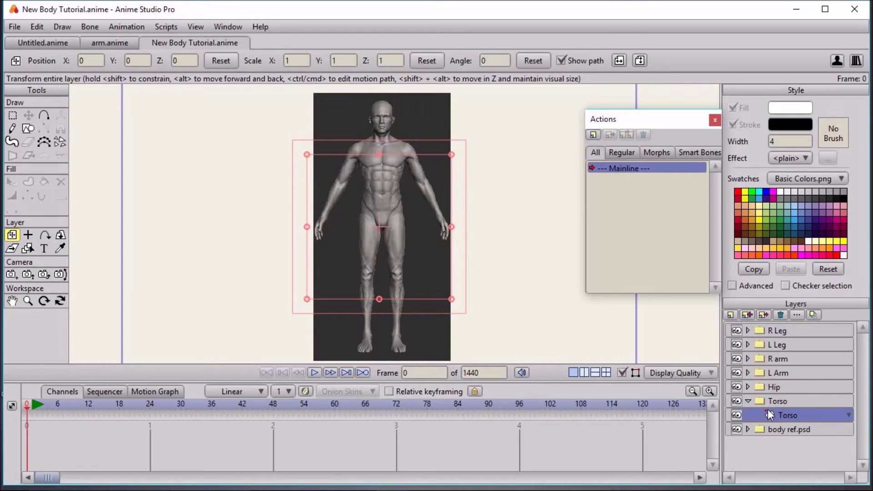
left_click(43, 115)
scroll(357, 184, "up", 2)
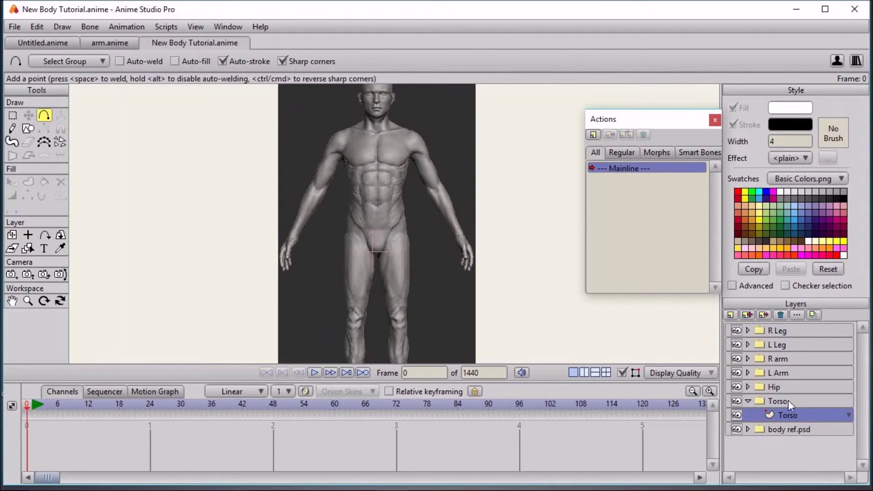
scroll(316, 114, "up", 2)
left_click_drag(316, 114, 331, 190)
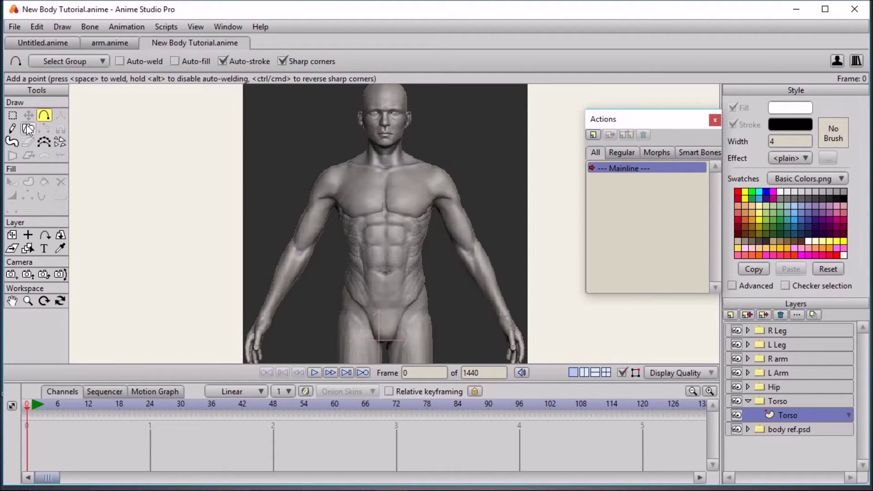
scroll(251, 141, "up", 1)
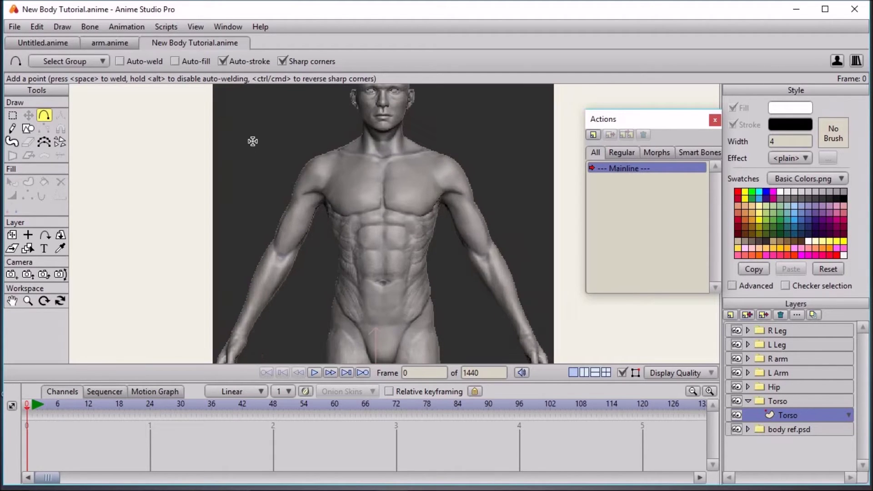
left_click(362, 136)
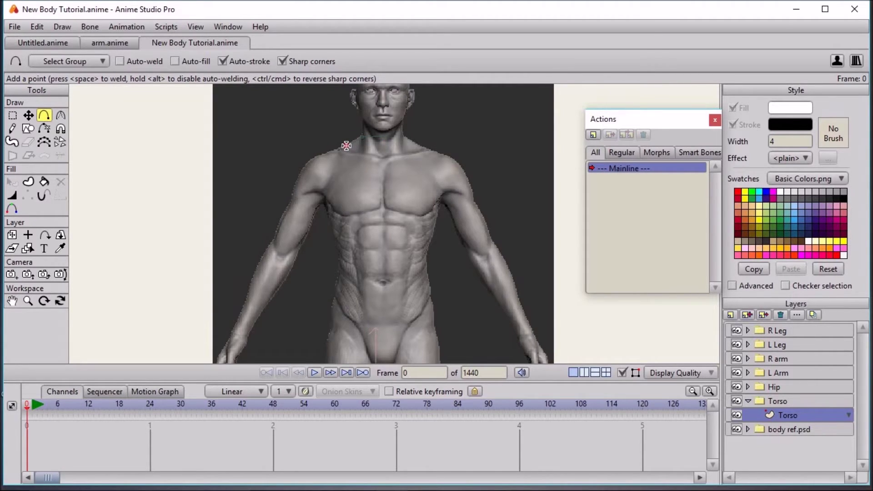
key("g")
mouse_move(323, 137)
left_mouse_down()
mouse_move(433, 118)
mouse_move(331, 129)
mouse_move(361, 125)
left_mouse_up()
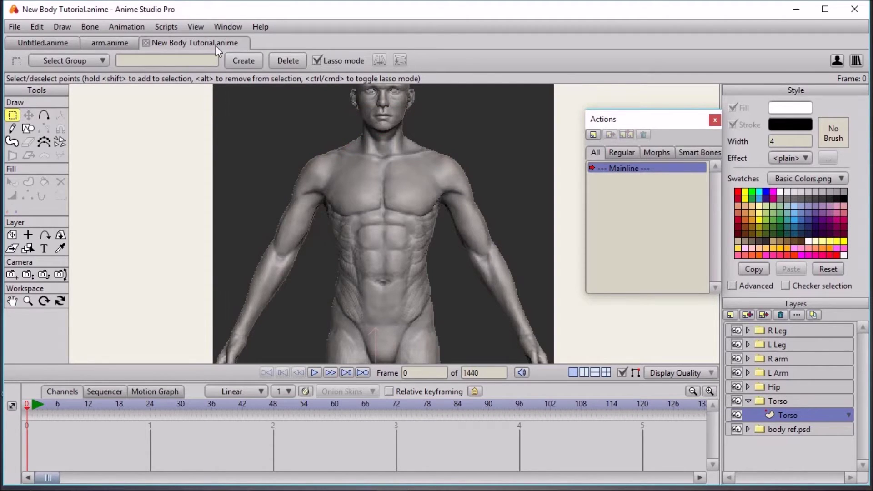
With sharp corners off and a stroke width of 1, trace the left half of the torso from the neck's centre to the pelvis' centre
left_click(44, 116)
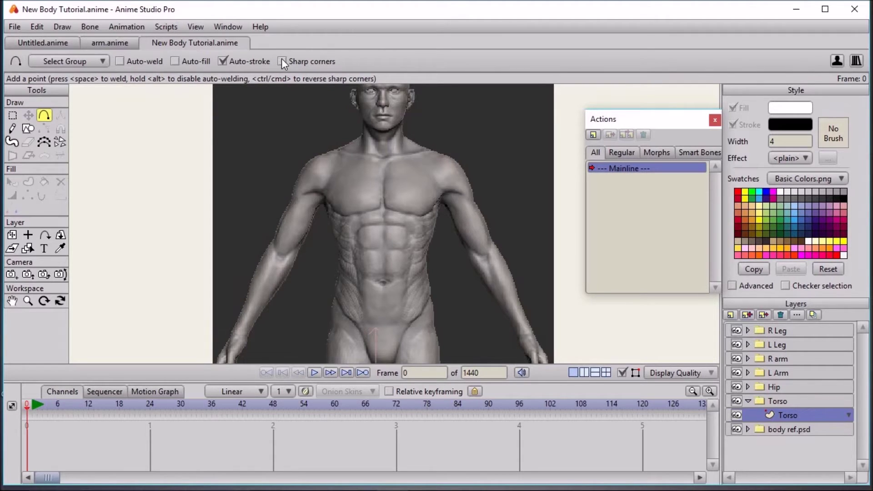
left_click_drag(790, 145, 763, 147)
left_click(363, 137)
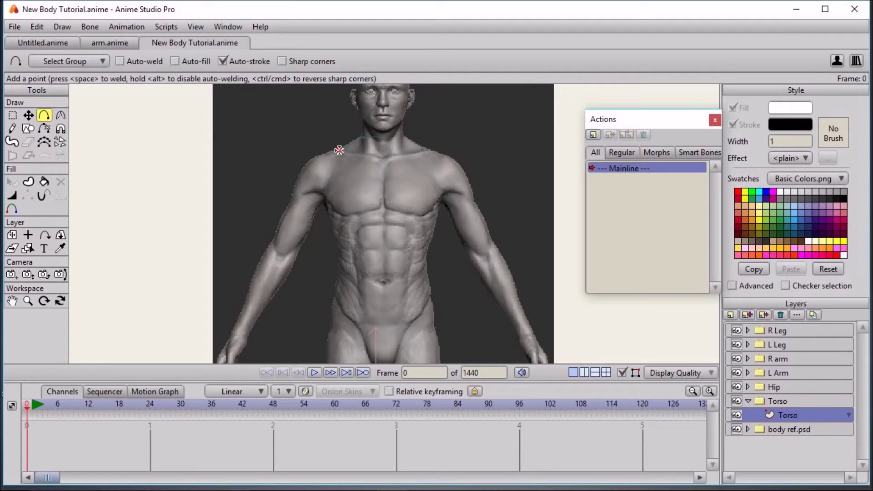
left_click_drag(339, 150, 323, 209)
left_click(330, 220)
left_click(336, 247)
left_click(339, 261)
left_click(334, 287)
left_click_drag(332, 309, 380, 327)
left_click(382, 324)
Copy all points of the traced torso half, flipped horizontally, and align the copy with the opposite side of the body
left_click(13, 116)
mouse_move(212, 126)
left_mouse_down()
mouse_move(291, 306)
mouse_move(381, 353)
mouse_move(437, 349)
mouse_move(410, 164)
mouse_move(339, 138)
mouse_move(293, 137)
mouse_move(304, 331)
mouse_move(349, 351)
mouse_move(480, 162)
mouse_move(439, 123)
mouse_move(402, 115)
left_mouse_up()
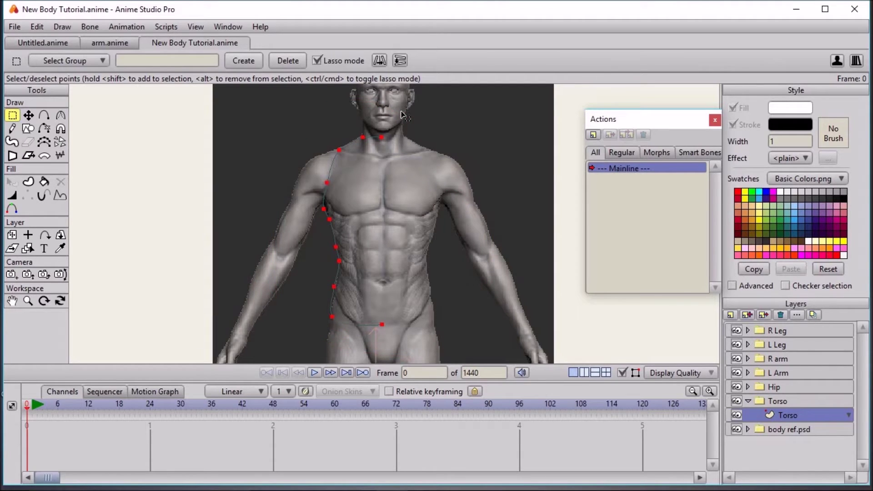
key("t")
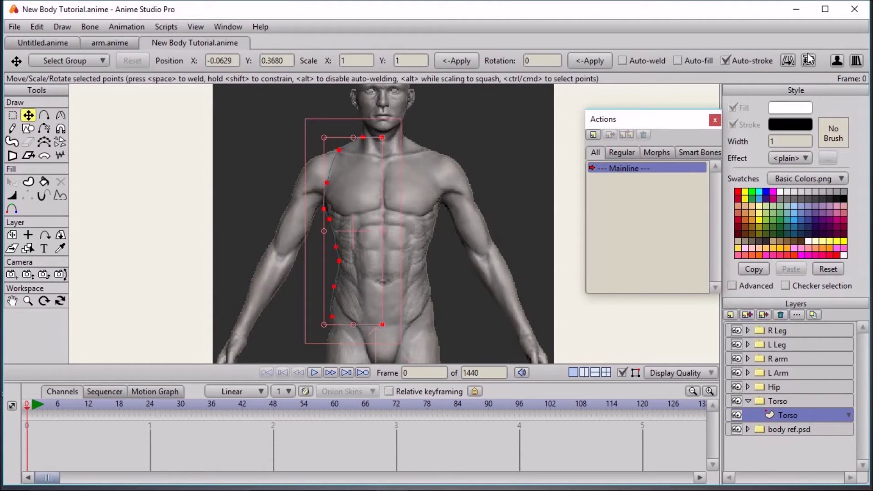
left_click(788, 61)
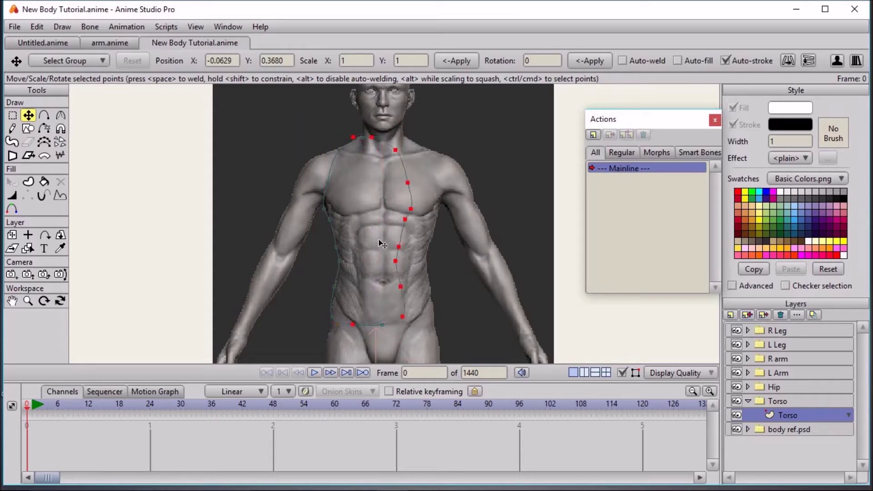
left_click_drag(400, 239, 425, 250)
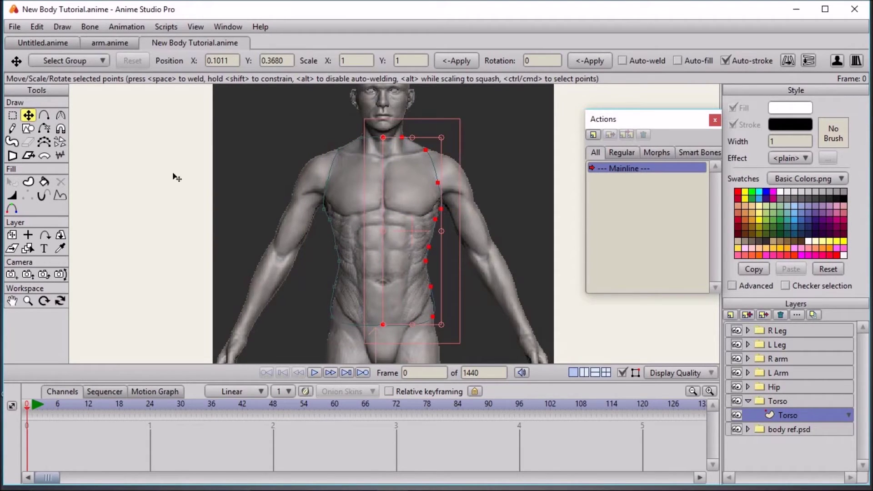
Weld the two torso halves together at the neck and pelvis centre points to close the outline
scroll(376, 143, "up", 3)
scroll(376, 143, "down", 3)
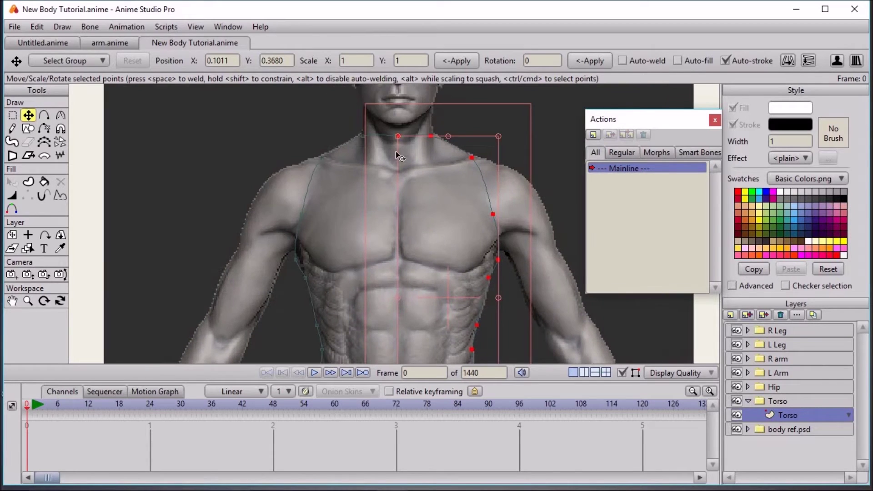
left_click(398, 135)
left_click_drag(400, 137, 401, 138)
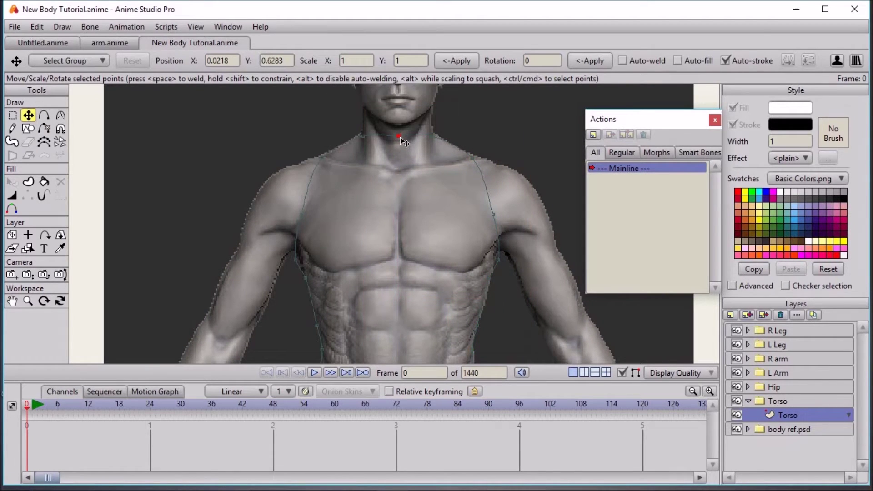
key("ctrl+a")
left_click_drag(404, 307, 392, 62)
left_click(385, 215)
key("ctrl+a")
Examine the curvature of the torso outline's lower-left corner point and the fit of the whole outline
scroll(403, 225, "down", 3)
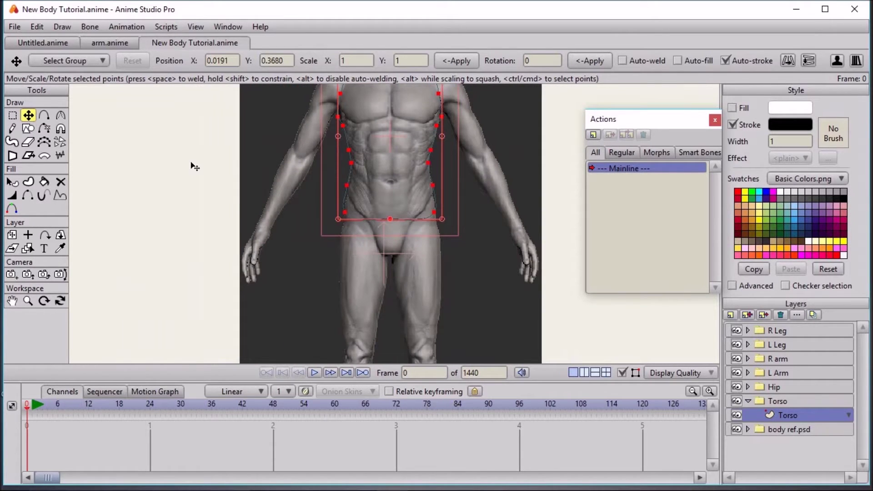
scroll(191, 165, "up", 2)
left_click(323, 206)
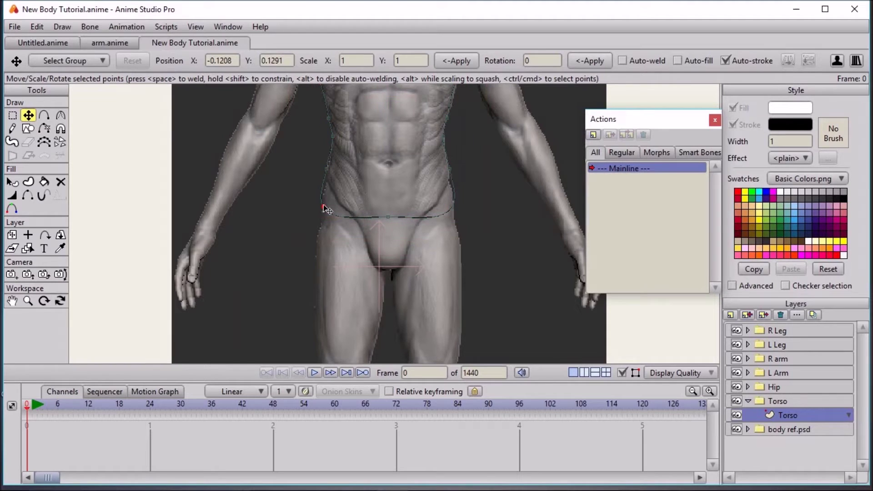
left_click(62, 116)
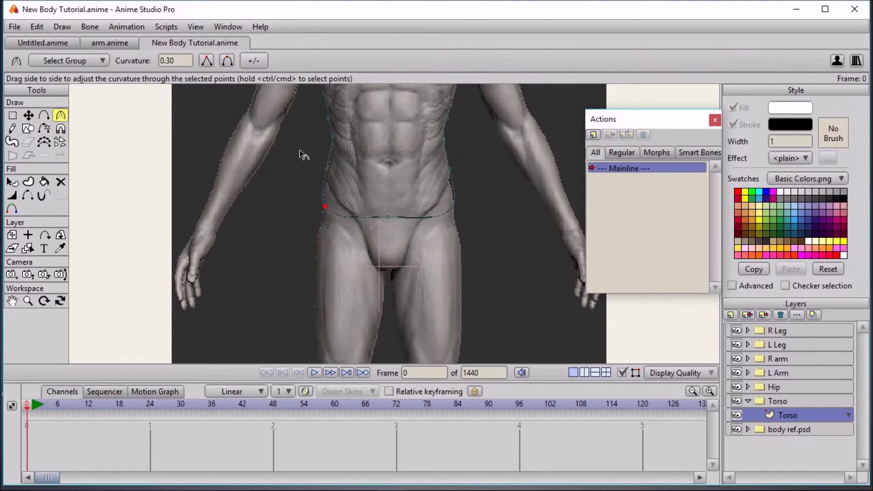
scroll(317, 190, "up", 3)
scroll(312, 185, "down", 4)
scroll(379, 207, "down", 3)
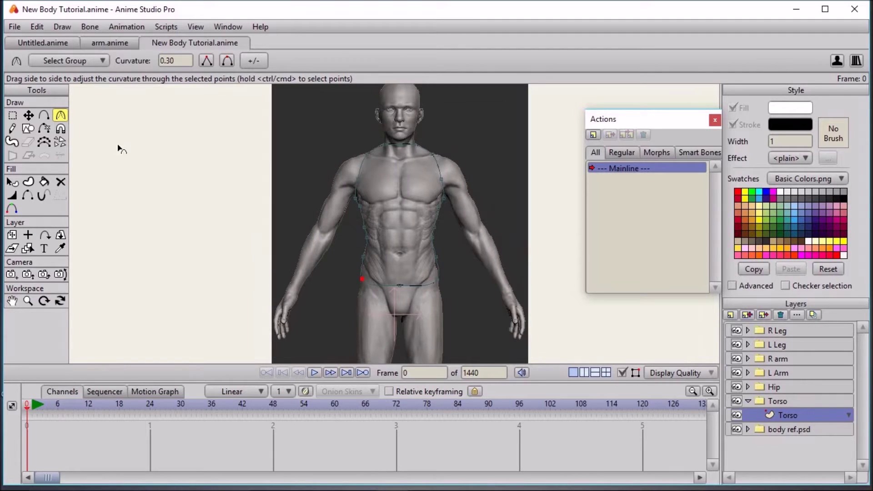
Collapse the Torso group and select the vector layer inside the Hip group for adding points around the pelvis
left_click(748, 400)
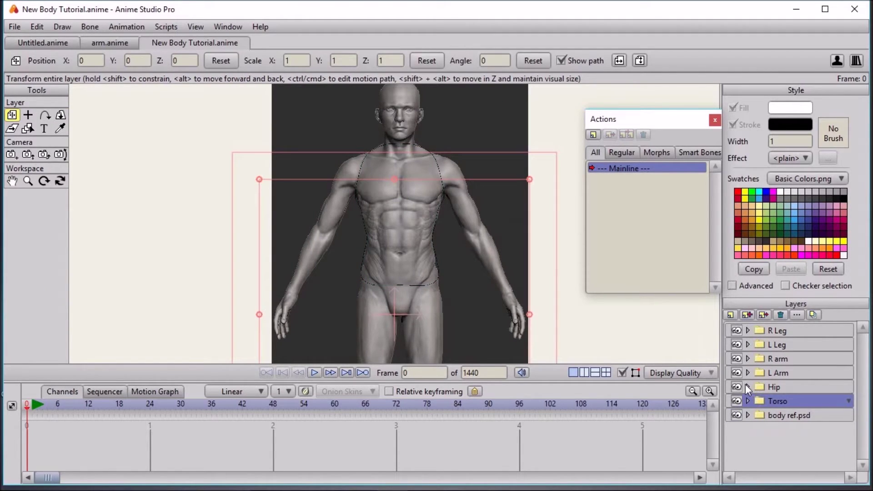
left_click(748, 387)
left_click(782, 400)
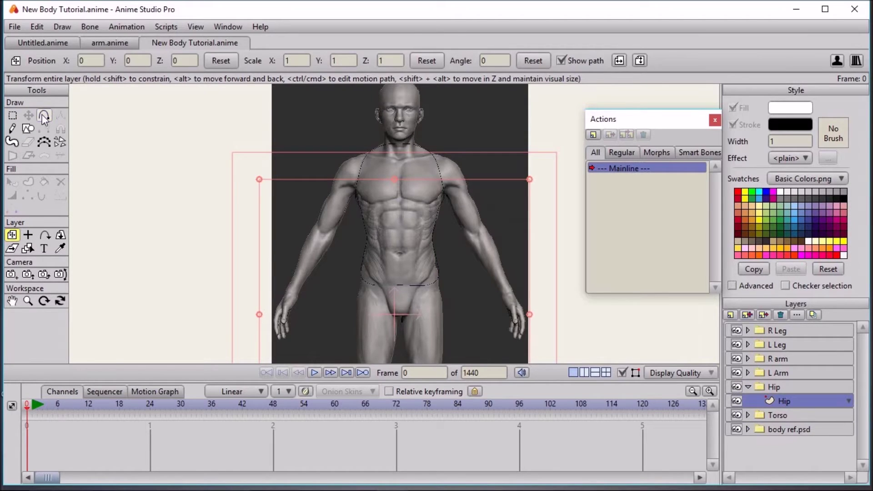
left_click(44, 116)
scroll(419, 212, "up", 3)
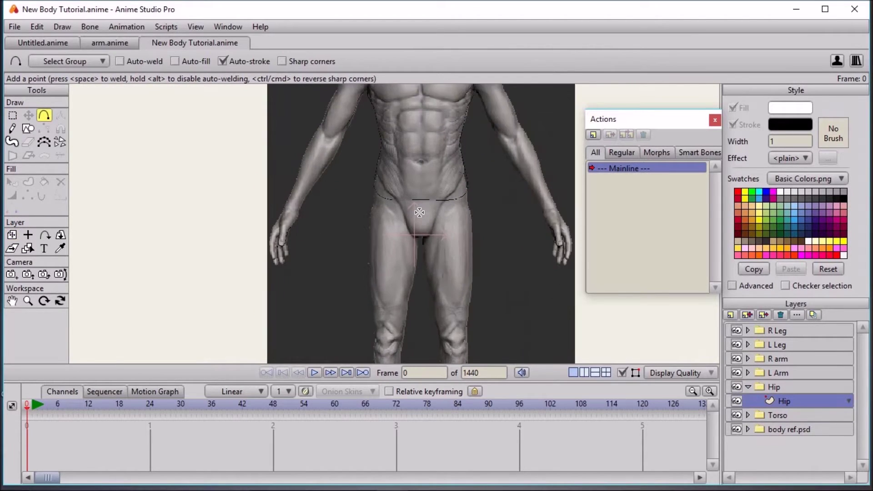
scroll(419, 212, "up", 3)
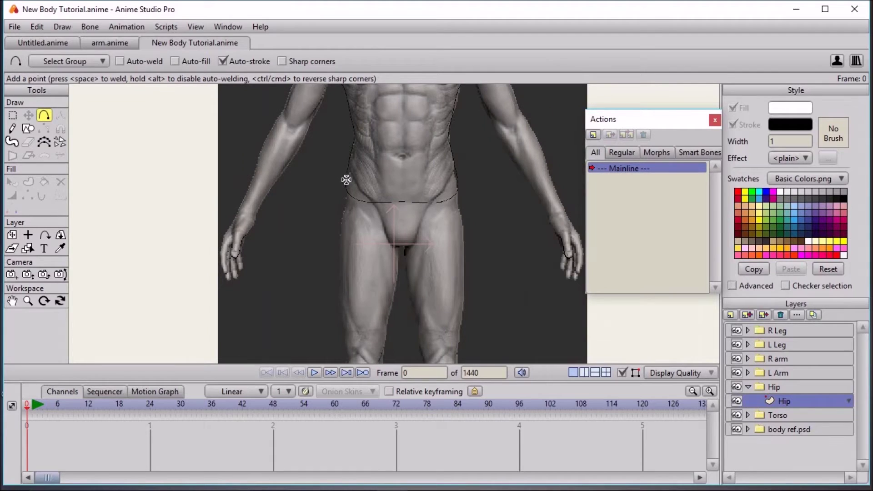
Trace the left half of the hip from the waist's centre around the outer thigh to the crotch, deleting surplus points on the other side
left_click_drag(347, 178, 460, 176)
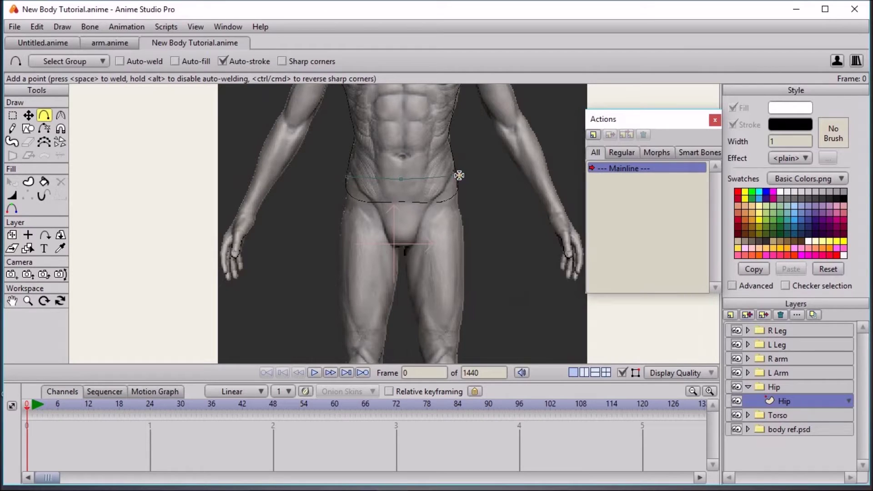
key("ctrl+z")
left_click_drag(346, 179, 462, 224)
key("g")
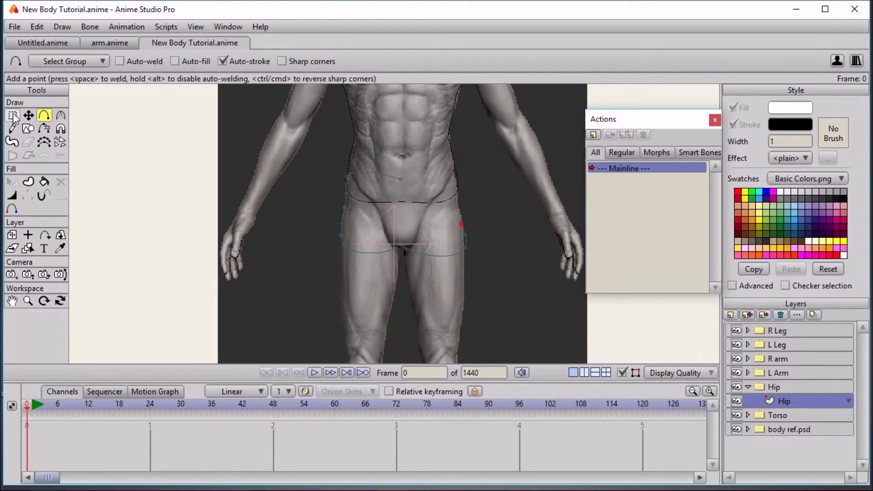
key("Delete")
left_click_drag(466, 236, 463, 229)
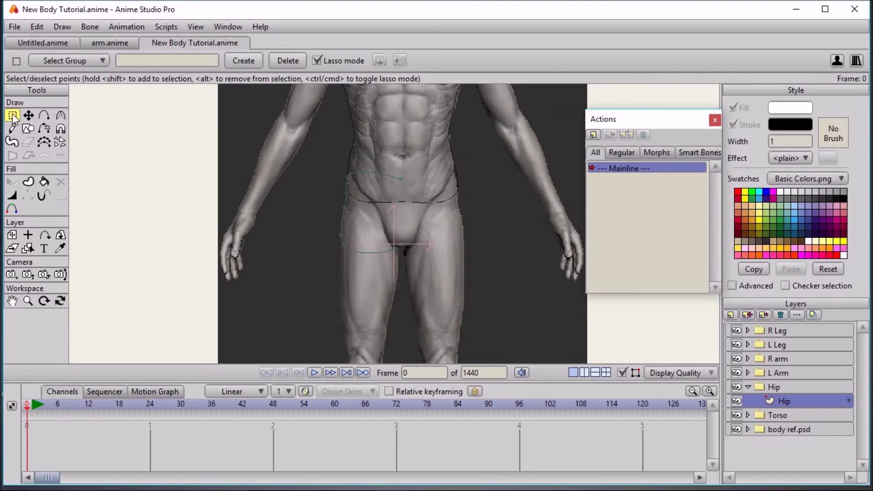
Copy all points of the traced hip half, flipped horizontally, and align the copy with the opposite hip
mouse_move(312, 156)
left_mouse_down()
mouse_move(399, 155)
mouse_move(312, 156)
left_mouse_up()
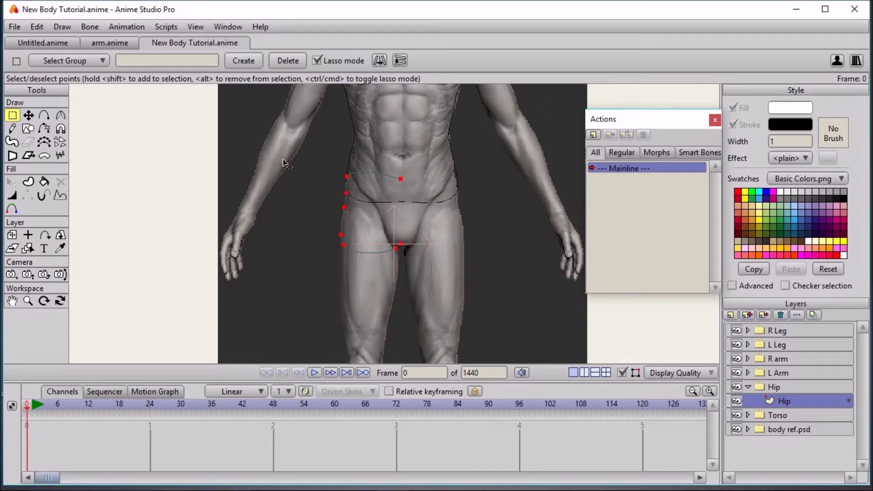
key("t")
left_click(787, 62)
left_click_drag(367, 209, 429, 220)
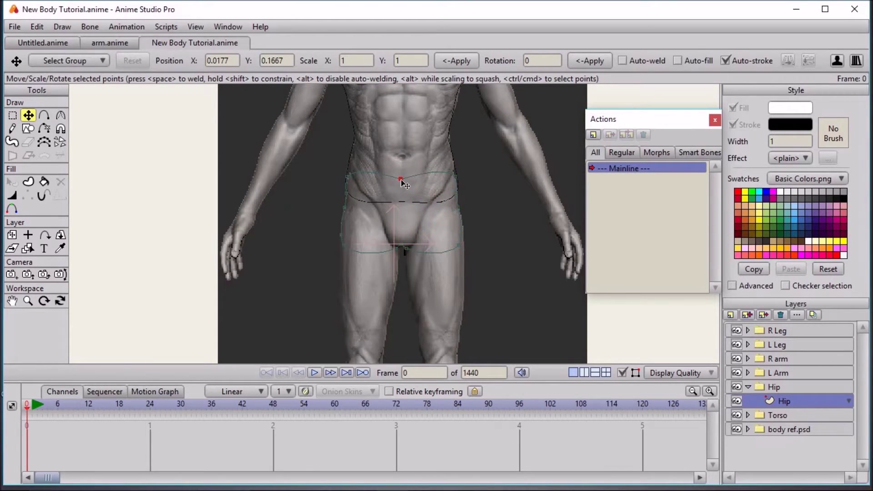
Weld the two hip halves together at the waist and crotch centre points to close the outline
key("ctrl+a")
scroll(402, 209, "up", 4)
scroll(419, 189, "up", 3)
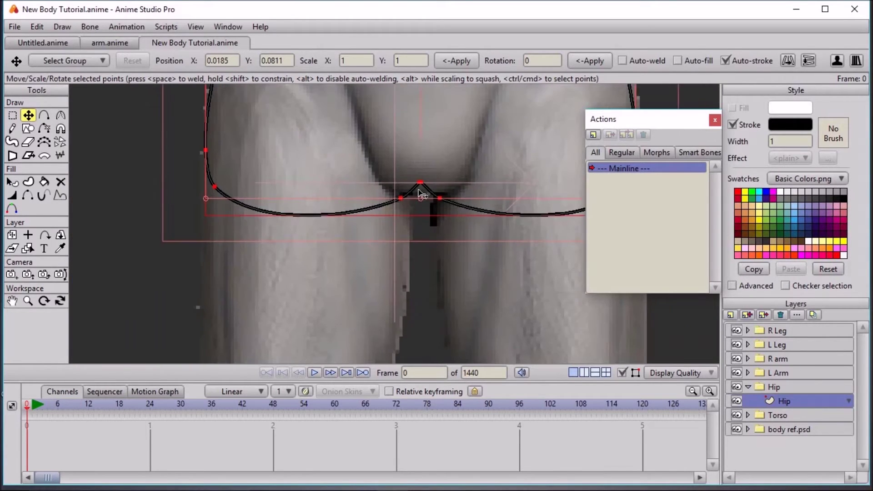
scroll(440, 201, "down", 5)
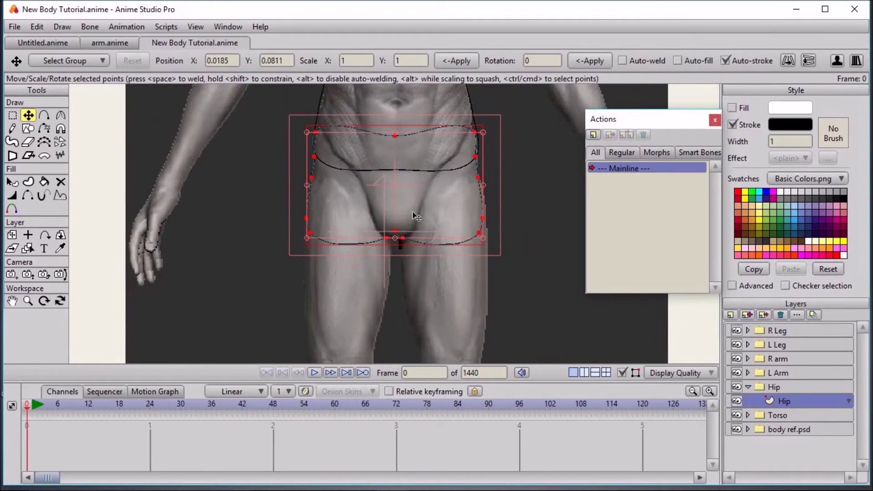
Fine-tune the points along the hip outline's outer edge on the image's right so it follows the thigh and waist
left_click(481, 138)
scroll(487, 204, "down", 3)
scroll(504, 254, "up", 5)
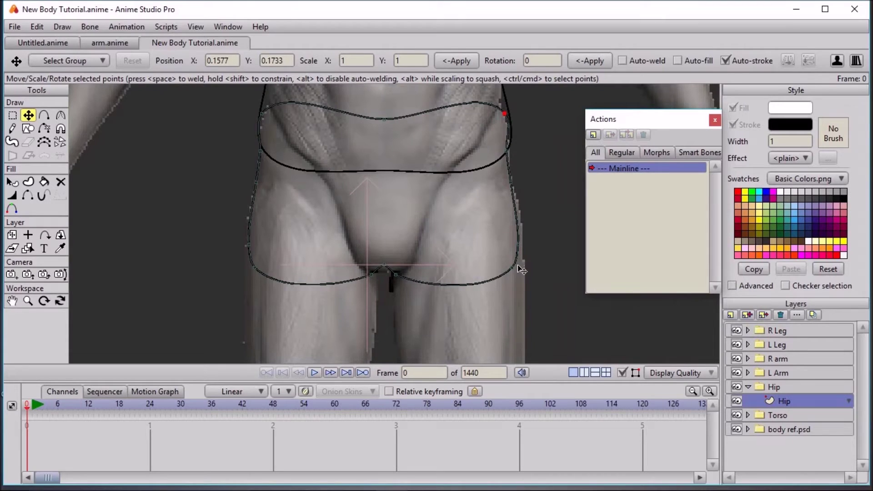
left_click_drag(514, 269, 523, 241)
left_click(513, 183)
left_click_drag(507, 152, 509, 151)
scroll(441, 175, "down", 5)
left_click_drag(382, 206, 460, 214)
scroll(427, 217, "up", 4)
scroll(427, 222, "down", 5)
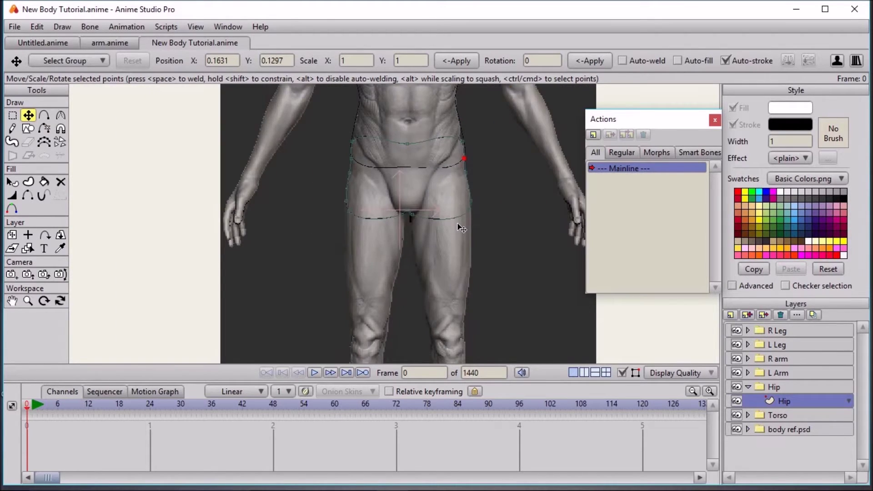
scroll(461, 227, "down", 2)
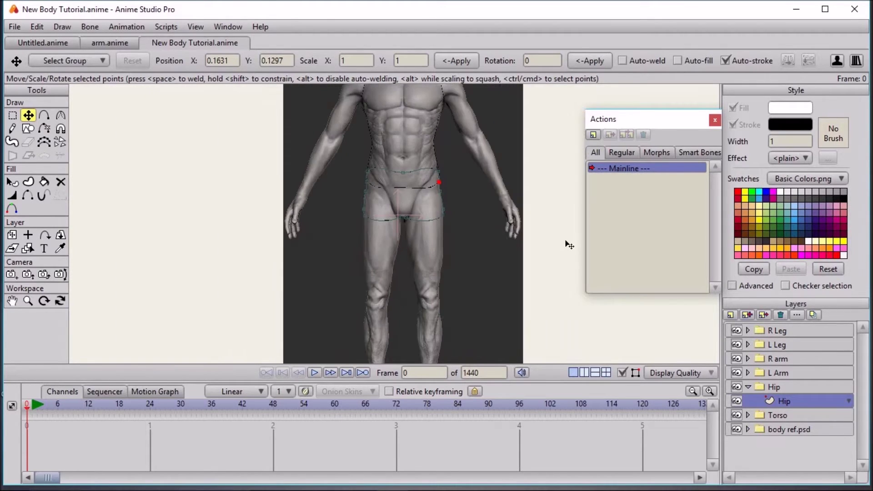
Collapse the Hip group, expand the L Arm group and select its LArm vector layer for adding points
left_click(744, 386)
left_click(747, 373)
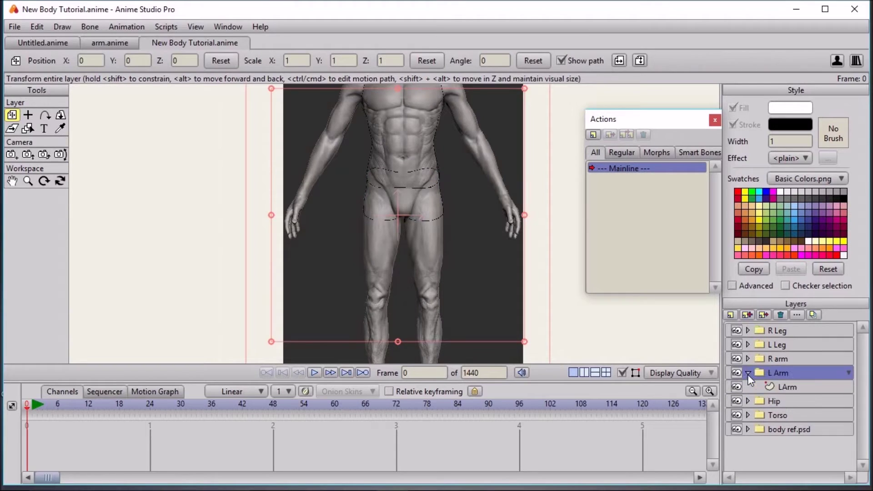
left_click(775, 386)
left_click(45, 115)
scroll(393, 209, "up", 3)
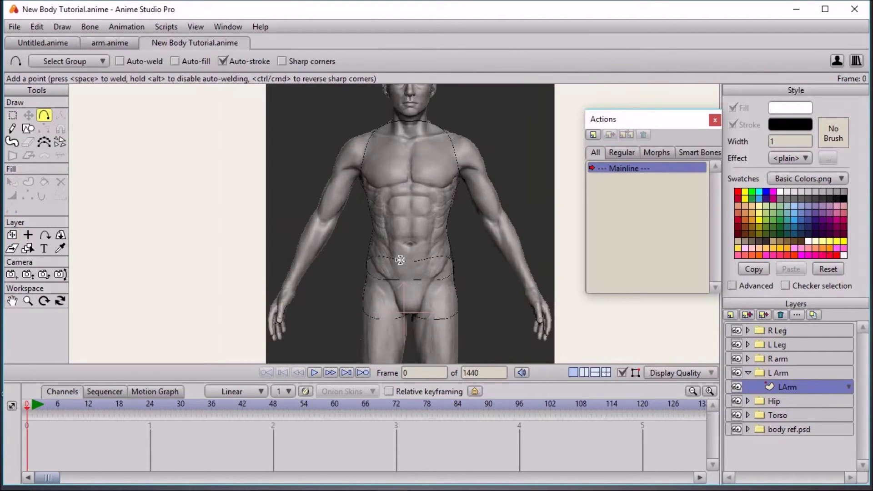
scroll(341, 158, "up", 1)
left_click_drag(339, 154, 342, 186)
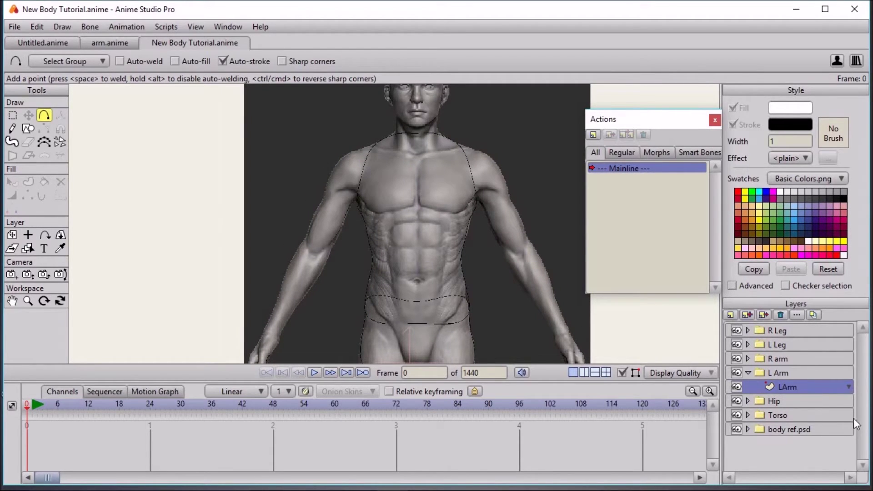
Select the vector layer inside the Torso group and move its shoulder corner points outward onto both shoulders
left_click(777, 415)
scroll(535, 302, "up", 2)
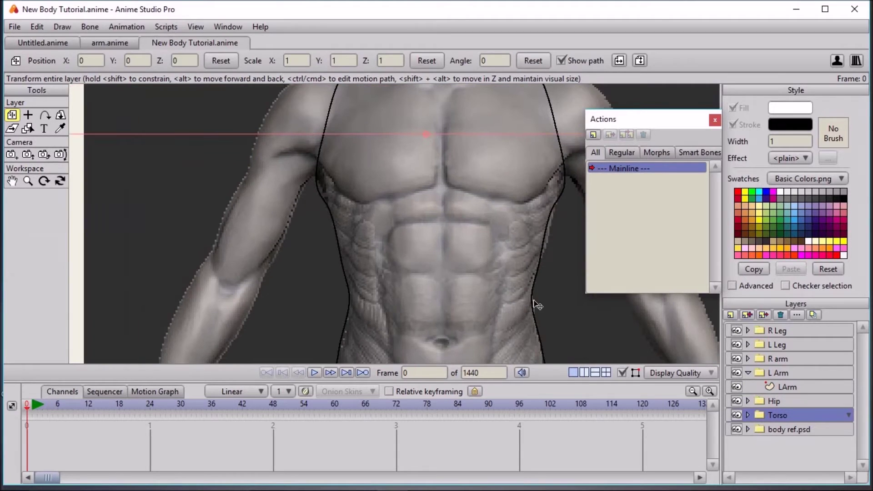
left_click(748, 416)
left_click(796, 429)
scroll(377, 246, "down", 2)
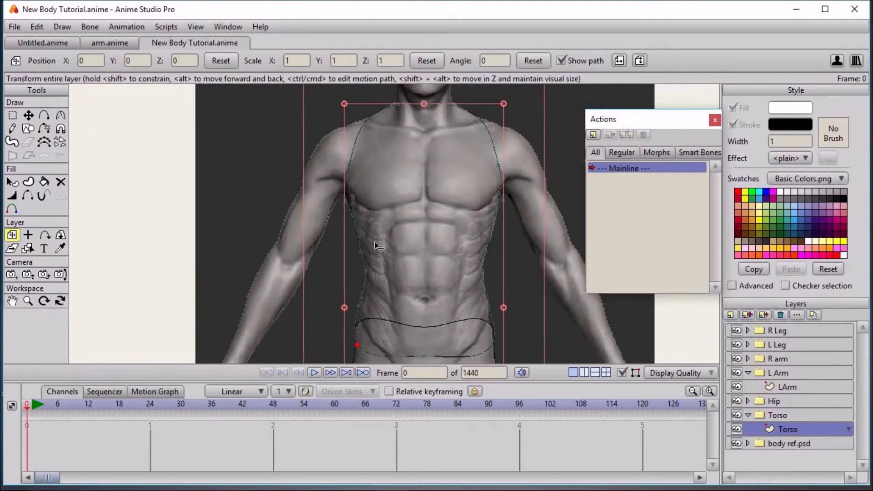
scroll(378, 246, "up", 3)
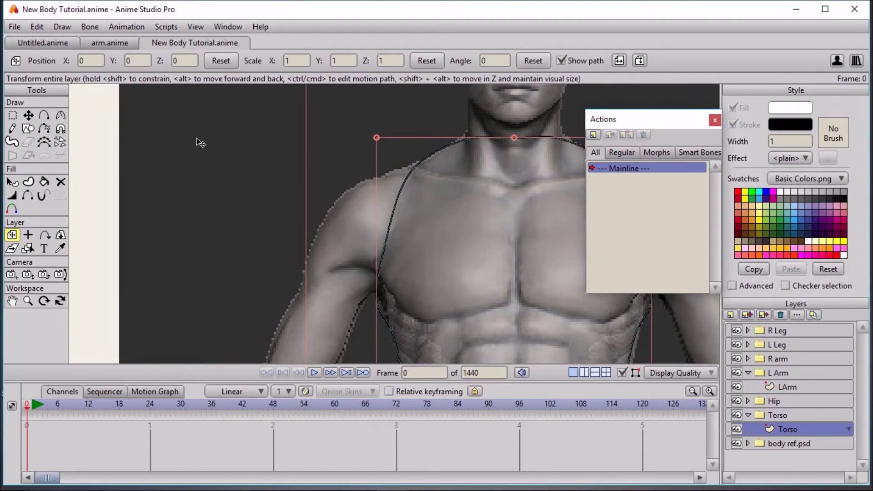
left_click(50, 118)
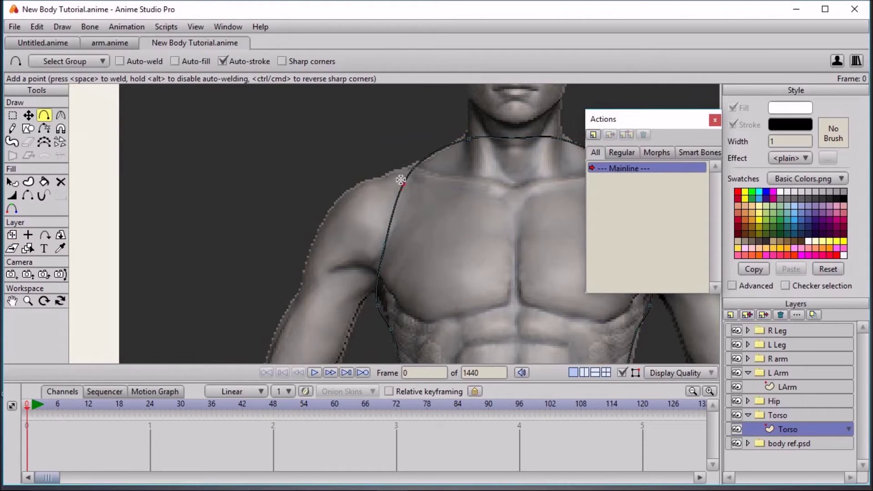
left_click_drag(401, 178, 378, 180)
left_click_drag(577, 178, 384, 230)
Move the torso outline's side points outward above both armpits so the sides run straighter down from the shoulders
key("t")
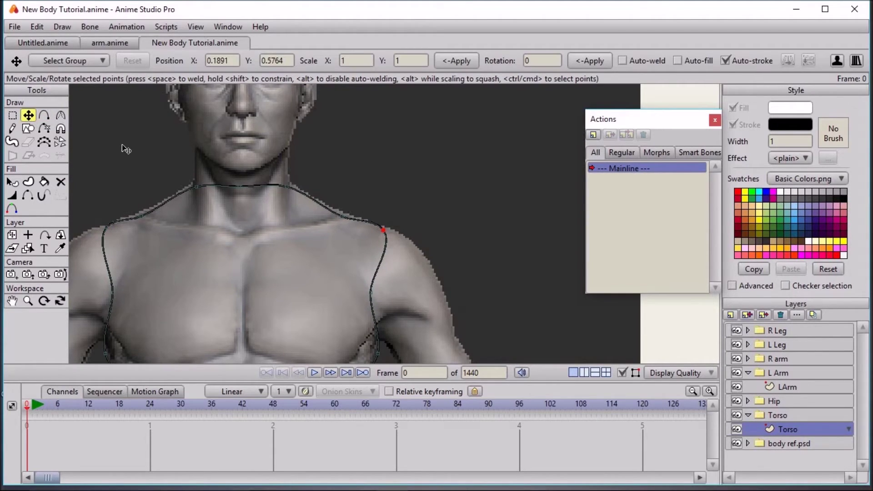
left_click(145, 219)
left_click_drag(146, 219, 104, 233)
left_click_drag(246, 264, 281, 195)
left_click_drag(135, 159, 128, 226)
left_click(153, 307)
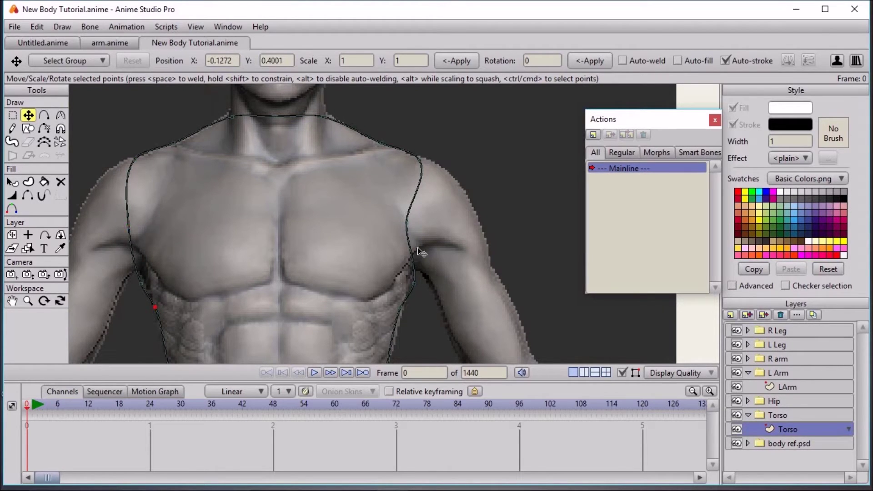
left_click_drag(409, 223, 427, 223)
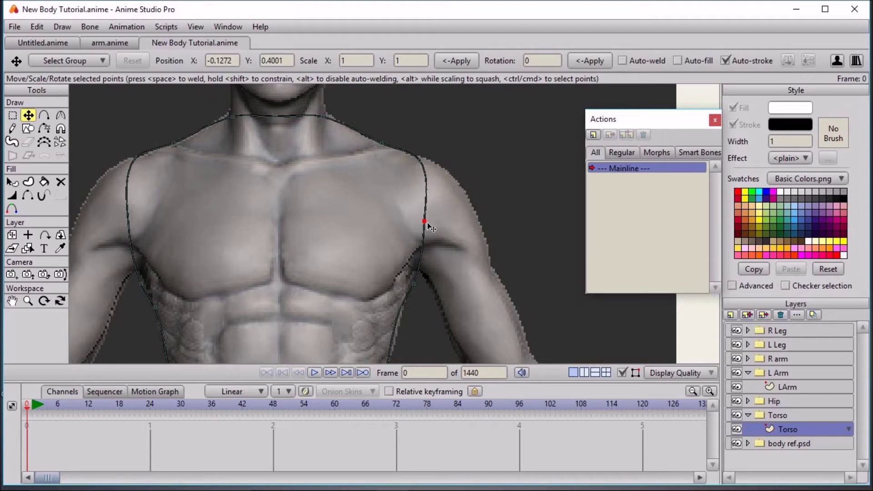
scroll(405, 225, "down", 5)
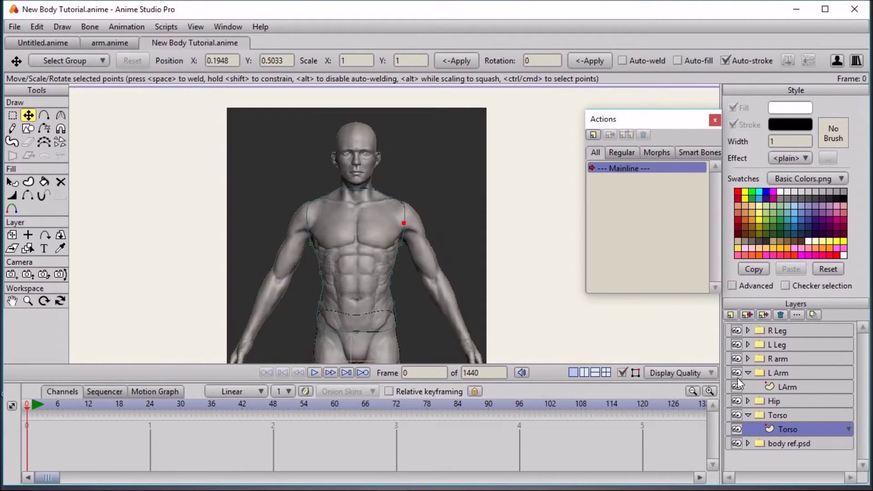
Select the LArm vector layer and trace the upper arm's outer edge from the shoulder to the elbow and across the elbow crease
left_click(748, 414)
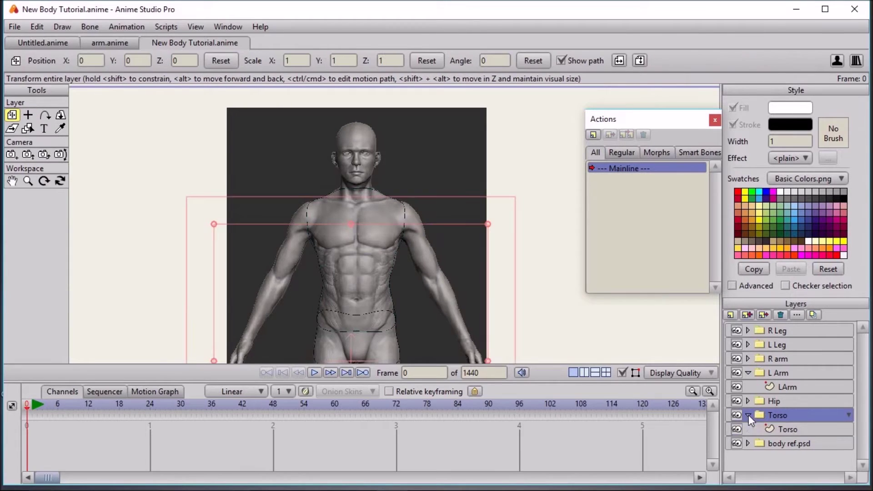
left_click(771, 386)
left_click(44, 115)
scroll(214, 152, "up", 5)
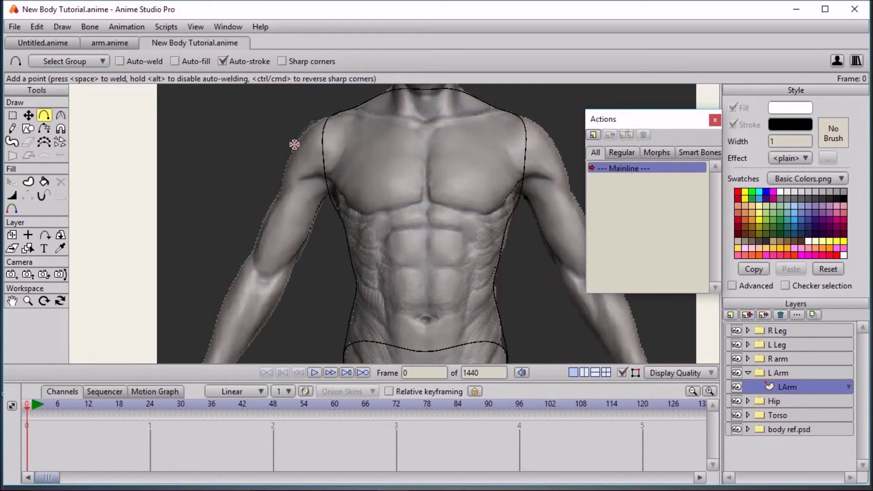
left_click_drag(294, 145, 278, 193)
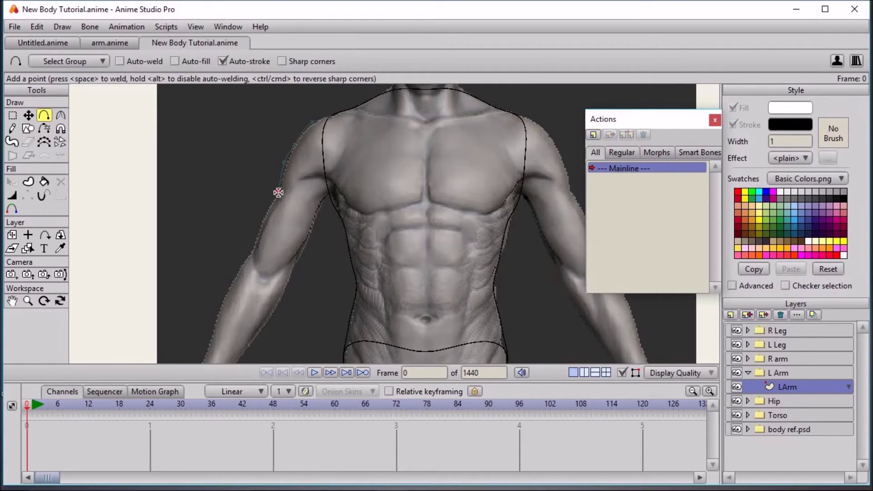
left_click(263, 215)
left_click(252, 253)
left_click(288, 282)
Trace the upper arm's inner edge up to the armpit and close the outline at the shoulder with a curve overlapping the torso
scroll(296, 275, "up", 2)
left_click_drag(320, 190, 324, 236)
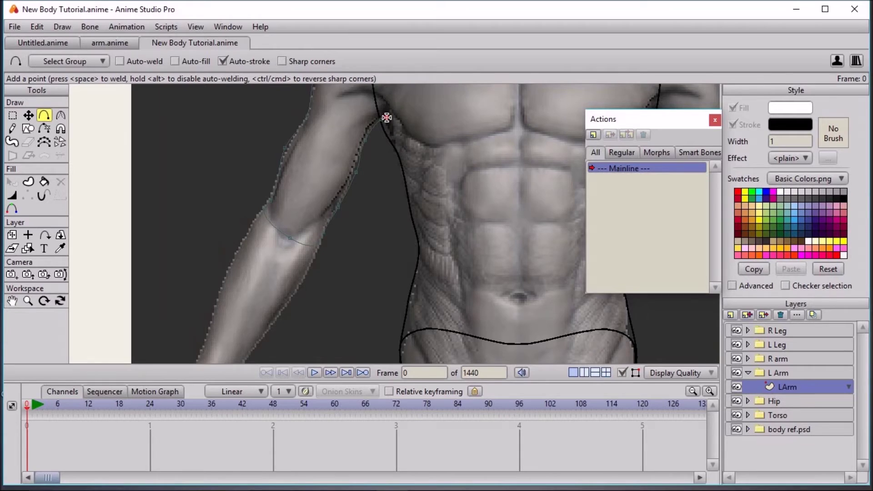
left_click_drag(389, 146, 383, 256)
left_click_drag(379, 226, 372, 117)
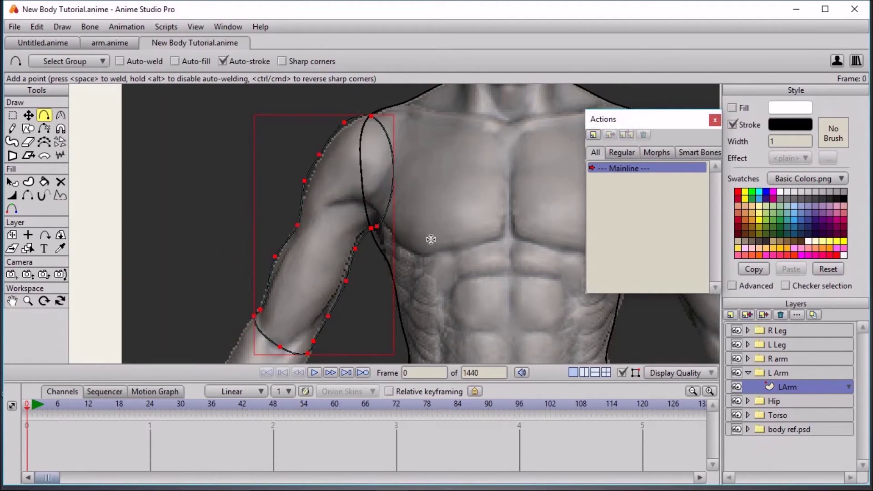
Trace the forearm's outer and inner edges from below the elbow to the wrist and join them across the wrist
scroll(442, 259, "down", 2)
left_click_drag(443, 261, 453, 112)
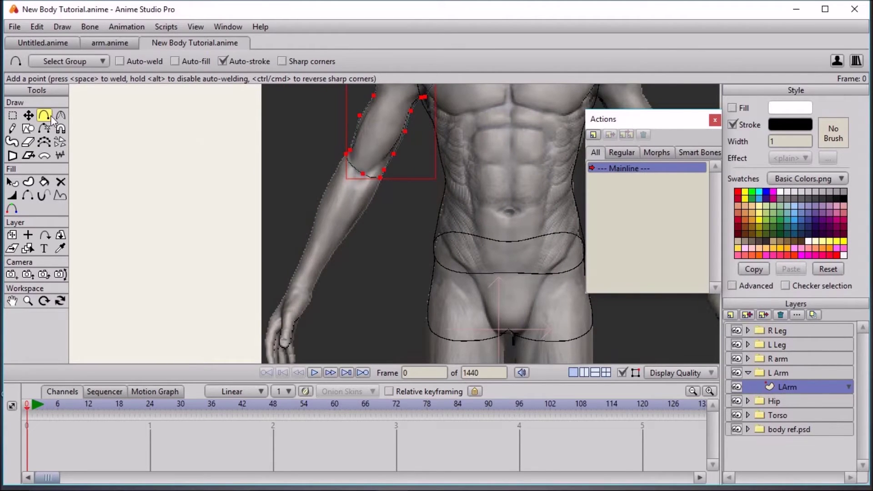
scroll(403, 121, "up", 3)
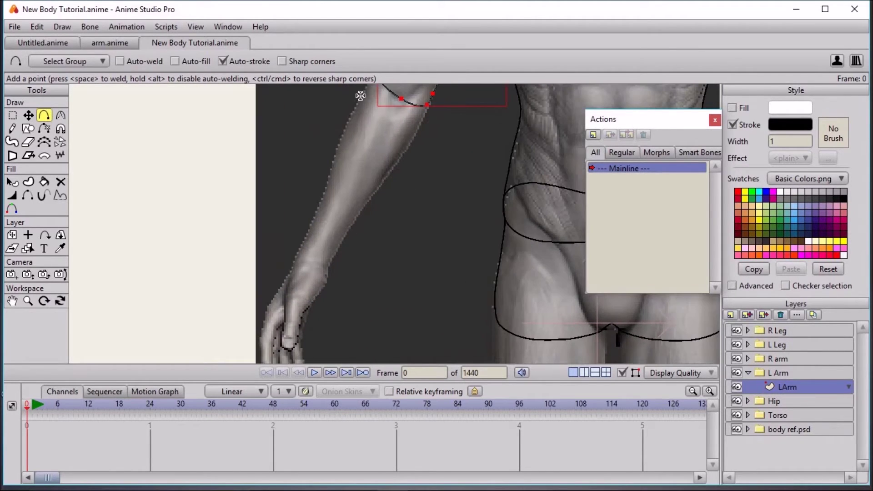
left_click_drag(346, 123, 292, 262)
left_click_drag(421, 123, 407, 155)
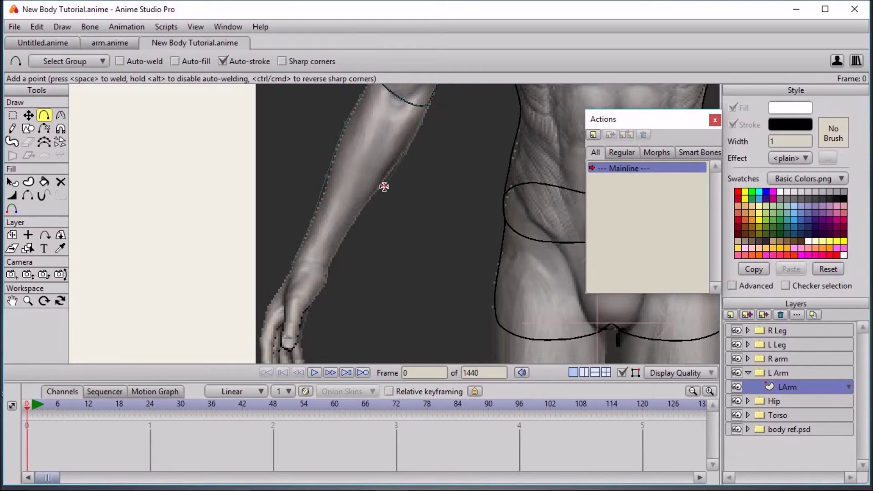
left_click(352, 232)
left_click(331, 263)
left_click(305, 270)
left_click(293, 263)
Extend both forearm edges up to the elbow and close the outline with an arc overlapping the upper arm
left_click_drag(371, 123, 338, 244)
scroll(353, 200, "up", 3)
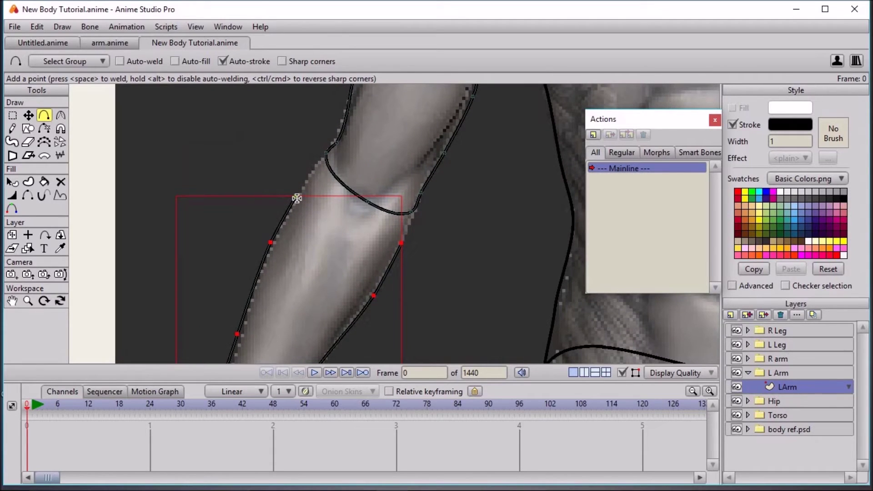
left_click_drag(296, 198, 318, 162)
left_click(328, 161)
left_click_drag(360, 172, 412, 212)
key("ctrl+a")
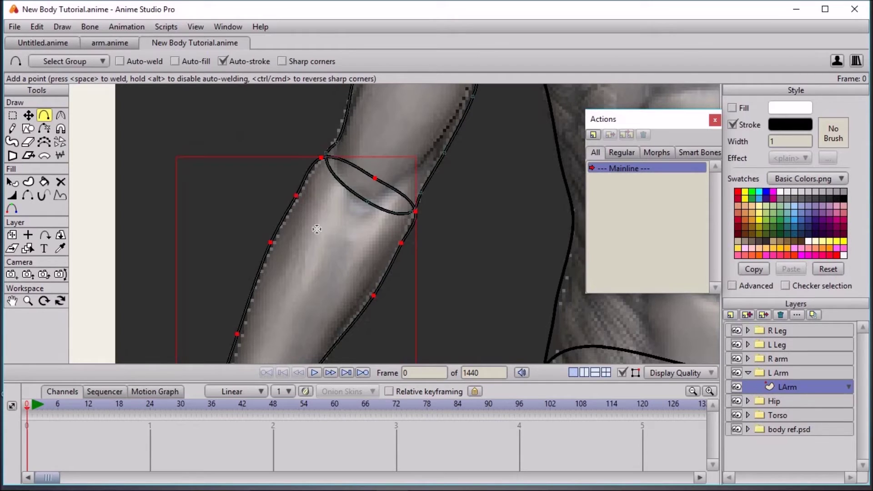
Align the forearm's outer and inner elbow points with the upper arm's corners and raise the middle of its elbow arc
key("t")
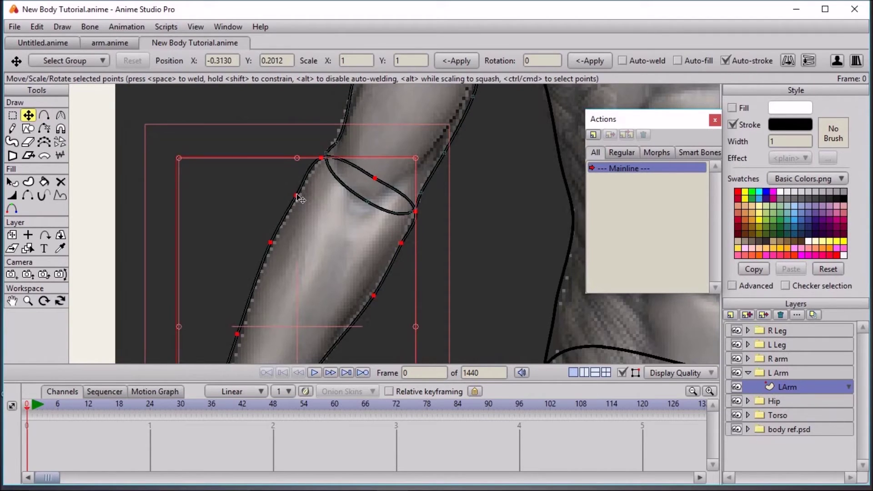
left_click(296, 195)
left_click_drag(321, 159, 328, 154)
scroll(403, 204, "up", 2)
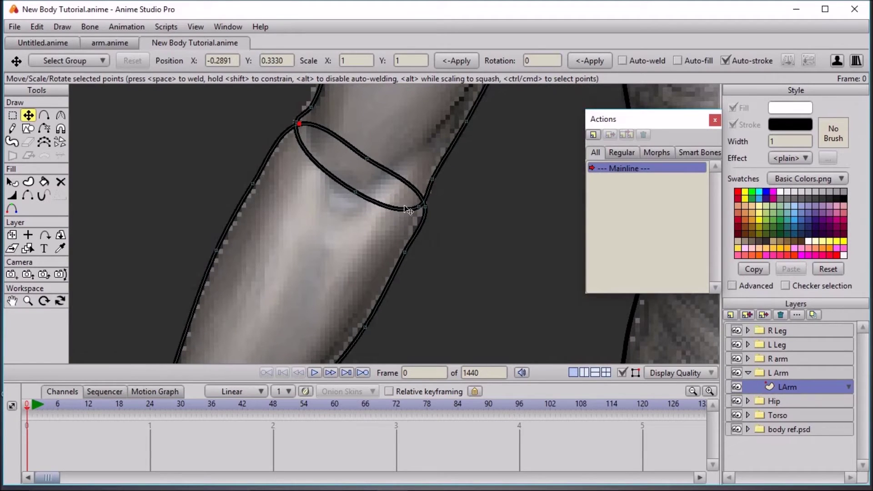
left_click_drag(419, 208, 424, 200)
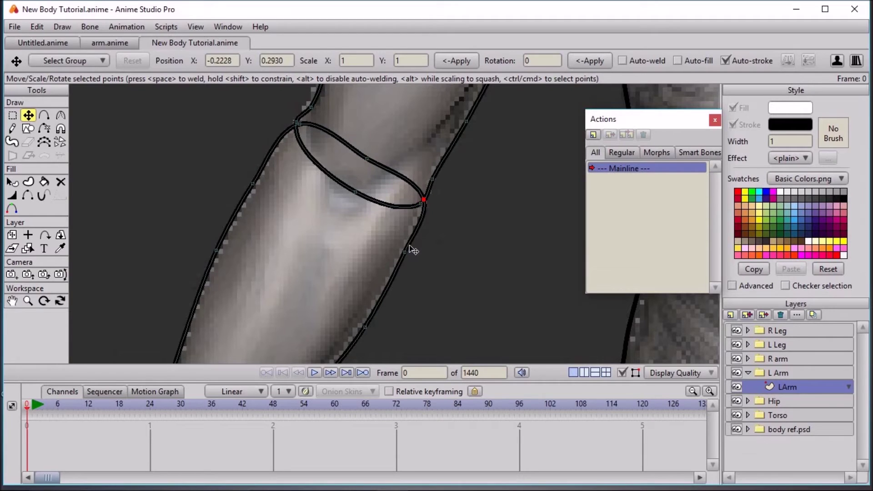
left_click_drag(364, 157, 368, 149)
scroll(366, 162, "down", 9)
left_click_drag(394, 177, 361, 160)
scroll(361, 160, "up", 1)
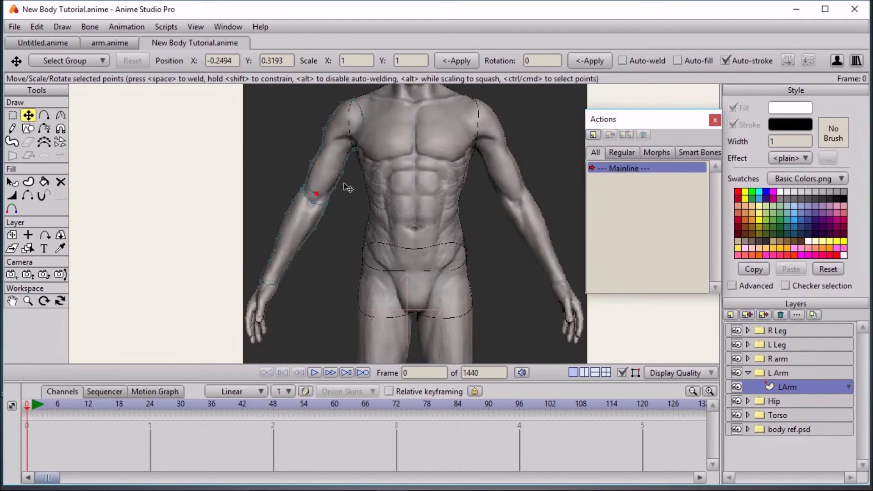
Sharpen both wrist corner points of the forearm outline by reducing their curvature to 0
scroll(263, 285, "up", 5)
left_click(262, 293)
left_click(61, 116)
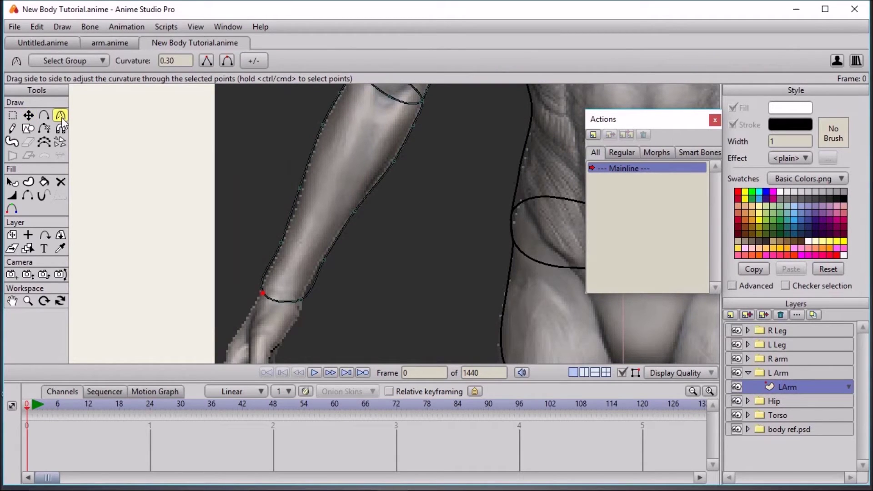
left_click_drag(236, 296, 130, 124)
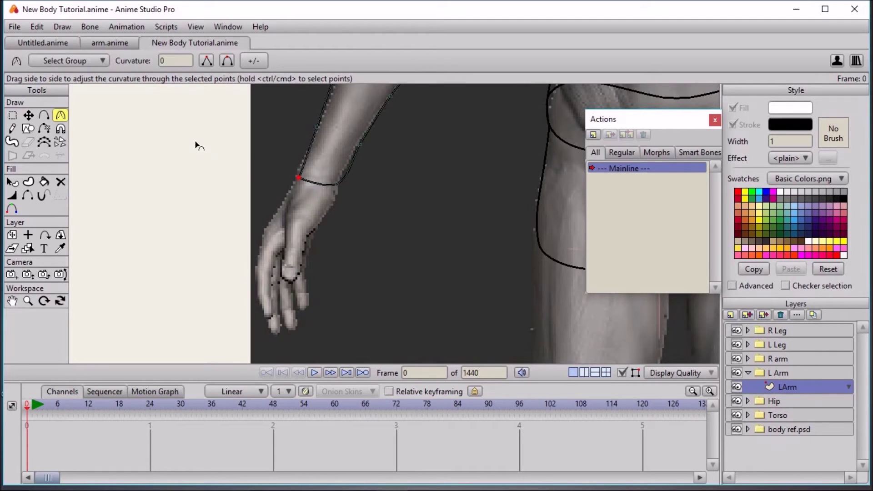
left_click_drag(336, 184, 176, 158)
Add a point in the middle of the forearm's wrist line, placed slightly lower to bow the line
left_click(28, 115)
left_click(296, 179)
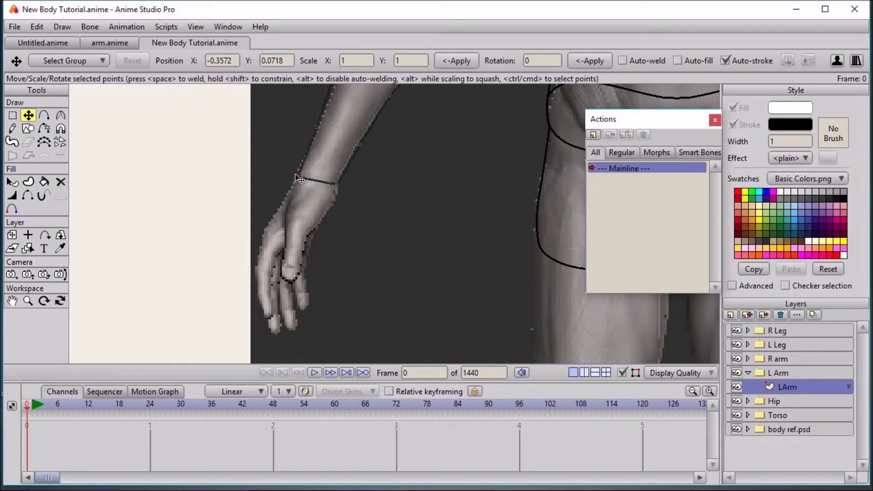
key("a")
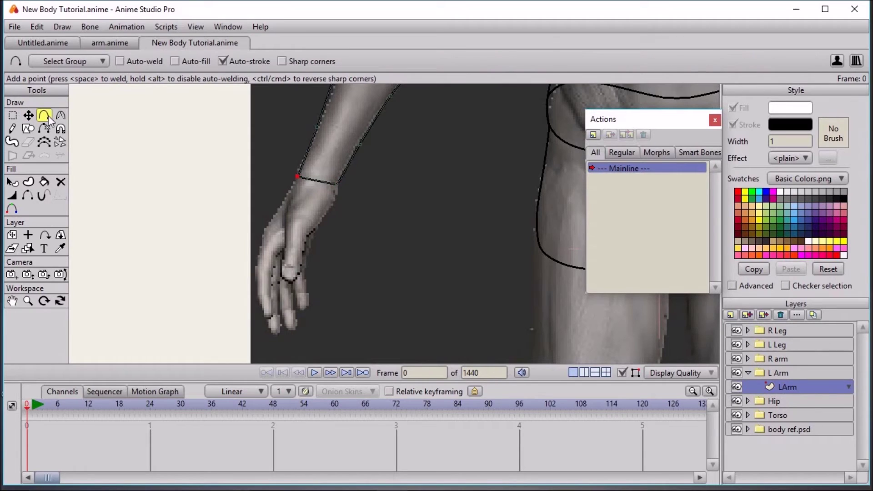
left_click(316, 183)
left_click(28, 115)
Reposition the points along the forearm's inner edge from the wrist towards the elbow to match the reference
left_click(336, 184)
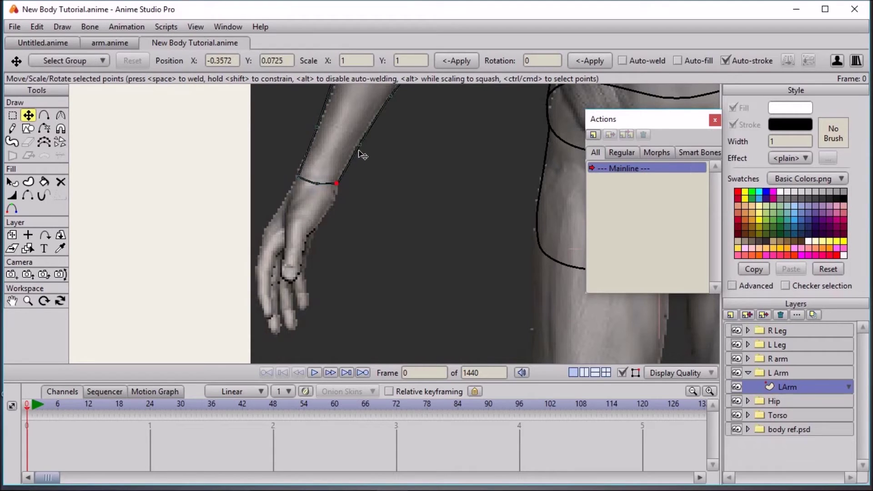
left_click_drag(357, 151, 356, 153)
left_click_drag(386, 121, 381, 203)
left_click_drag(414, 175, 405, 220)
left_click(418, 178)
scroll(368, 220, "up", 3)
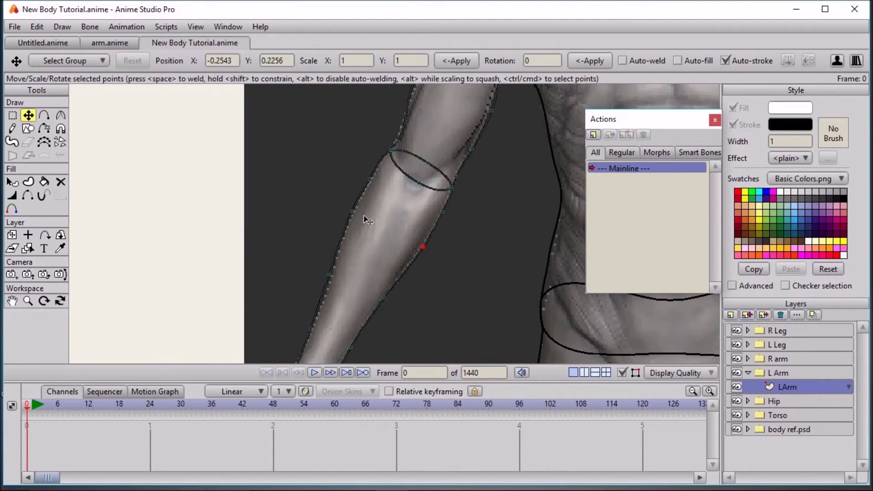
Reduce the curvature at the inner elbow point where the forearm meets the upper arm to about 0.14
left_click(60, 115)
scroll(296, 142, "up", 5)
left_click_drag(500, 134, 521, 318)
scroll(335, 198, "up", 4)
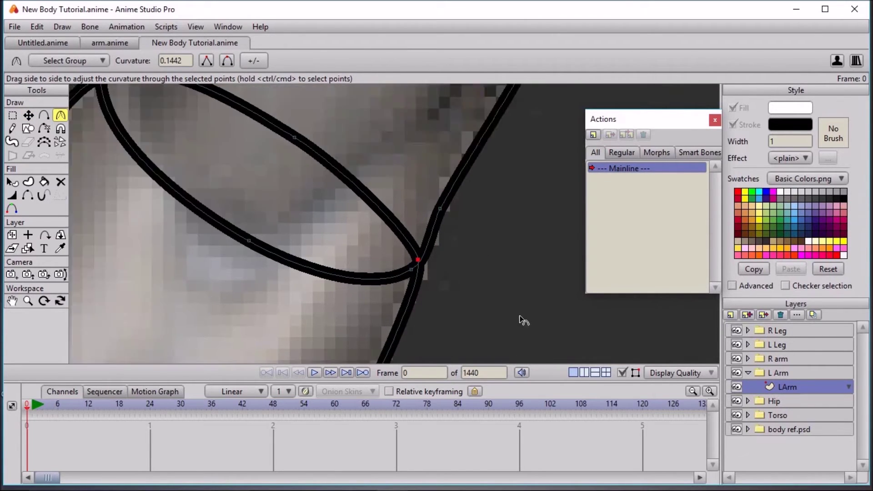
Reposition the outer and inner elbow points slightly so the upper arm and forearm outlines meet cleanly at the elbow
left_click_drag(315, 139, 253, 132)
left_click_drag(574, 242, 284, 161)
left_click_drag(336, 239, 345, 316)
left_click_drag(412, 359, 353, 273)
left_click_drag(346, 240, 446, 355)
key("t")
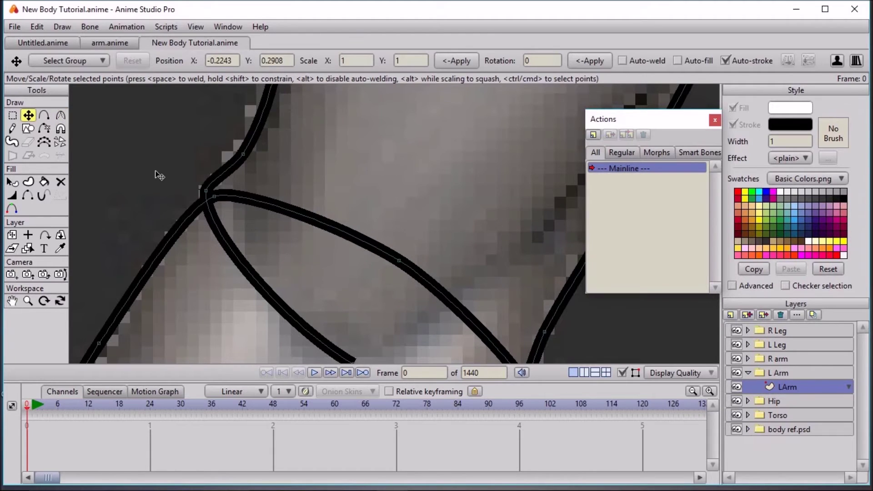
left_click(205, 192)
left_click_drag(208, 193, 212, 190)
key("Return")
left_click_drag(332, 250, 320, 108)
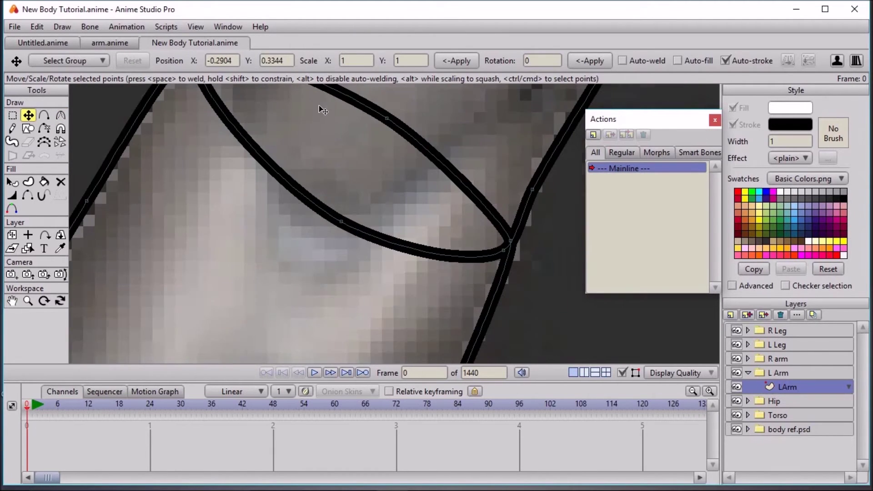
scroll(498, 256, "down", 7)
left_click_drag(504, 253, 415, 212)
Reposition the armpit and outer shoulder points of the left upper arm outline to match the body reference
left_click_drag(377, 104, 396, 230)
scroll(397, 229, "up", 3)
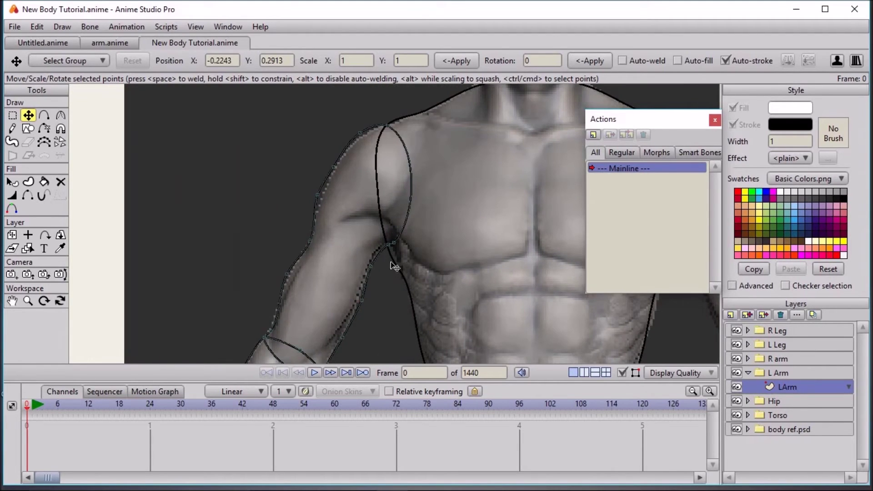
left_click(387, 246)
left_click_drag(315, 199, 333, 172)
left_click_drag(355, 131, 387, 127)
left_click(377, 132, "shift")
left_click_drag(317, 276, 420, 190)
Fine-tune the upper arm's edge points and shift the shoulder's upper point to follow the reference silhouette
scroll(419, 190, "up", 3)
left_click_drag(358, 188, 360, 188)
left_click_drag(342, 276, 337, 273)
scroll(423, 214, "down", 5)
scroll(438, 195, "up", 3)
left_click(440, 250)
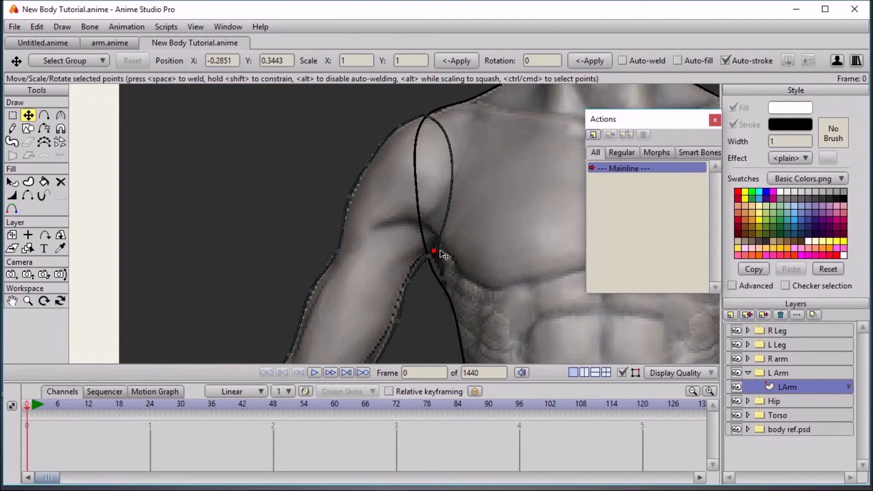
left_click_drag(430, 119, 403, 128)
Copy all points of the LArm outline and paste them into the R arm vector layer
scroll(402, 129, "down", 3)
scroll(432, 159, "down", 5)
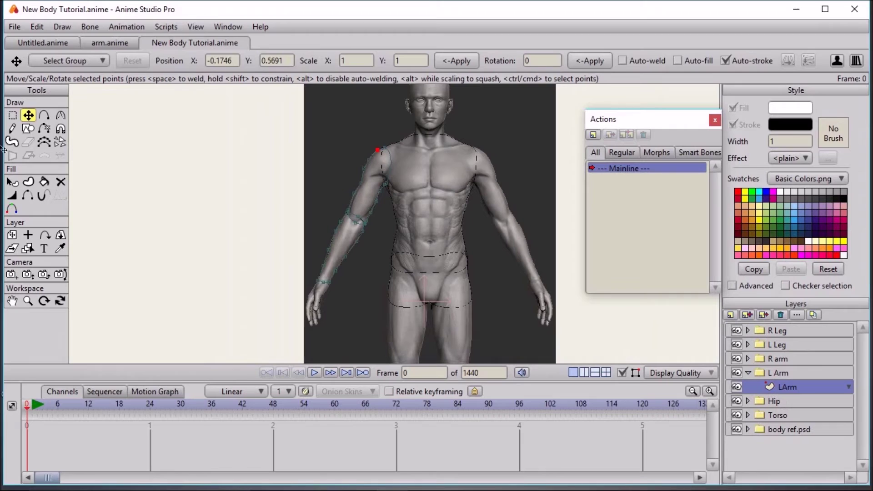
left_click(12, 115)
mouse_move(283, 121)
left_mouse_down()
mouse_move(218, 240)
mouse_move(431, 310)
mouse_move(385, 106)
mouse_move(237, 160)
left_mouse_up()
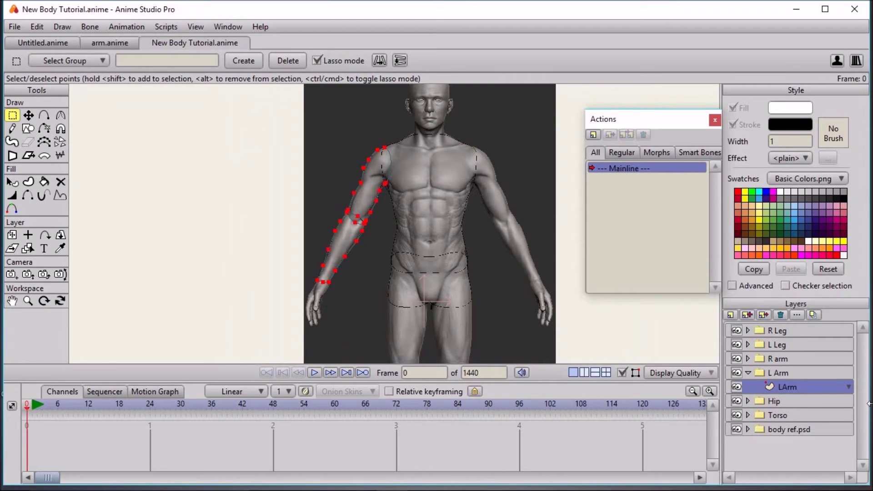
left_click(749, 372)
left_click(747, 359)
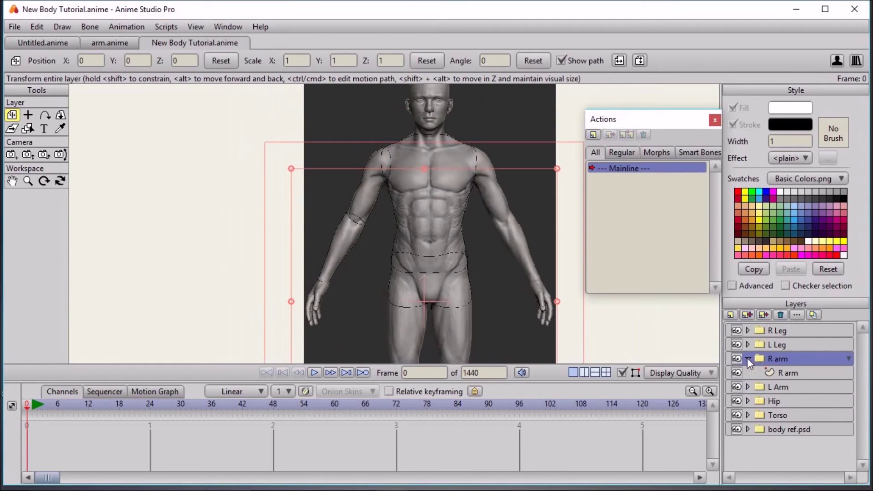
left_click(787, 373)
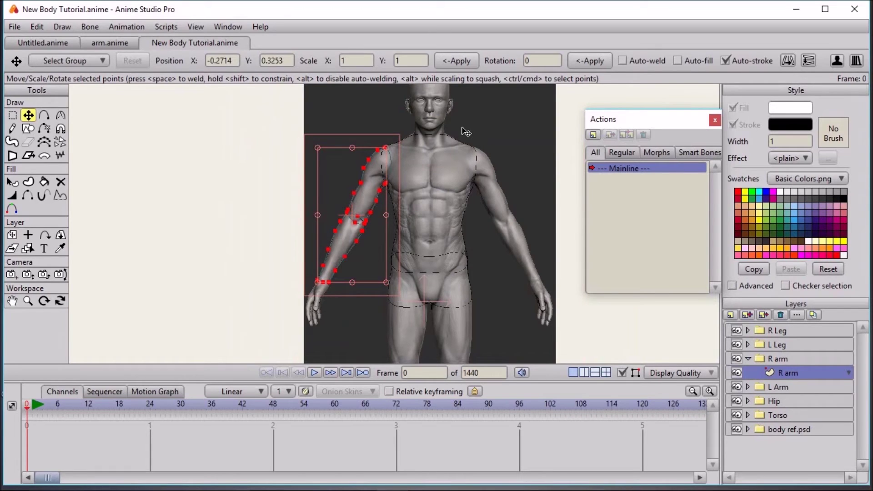
left_click(40, 26)
left_click(40, 28)
Flip the pasted arm outline horizontally and move it over the opposite arm of the reference figure
left_click(789, 60)
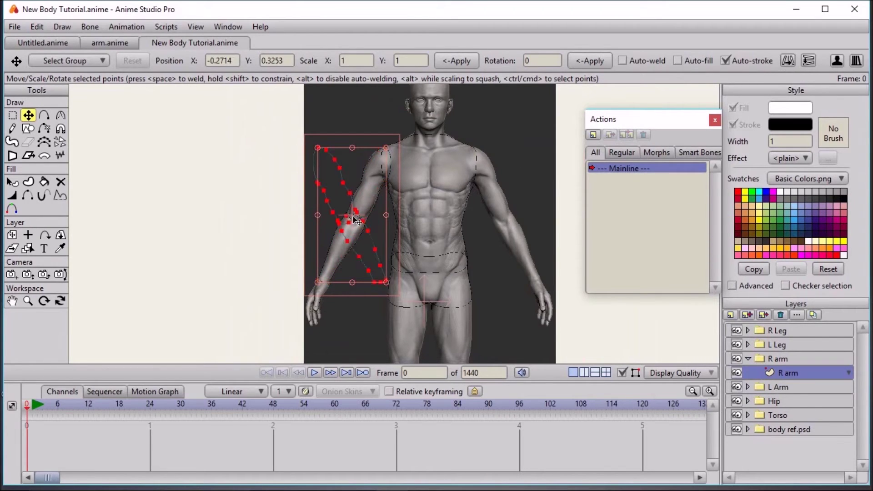
left_click_drag(344, 219, 165, 214)
scroll(498, 211, "up", 4)
scroll(209, 218, "down", 5)
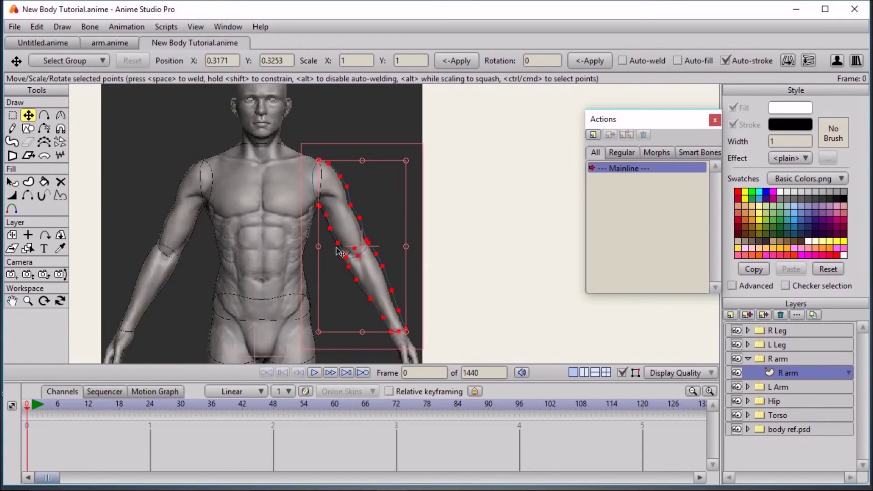
left_click_drag(349, 234, 350, 234)
On the L Leg vector layer, place points tracing the outer thigh from the hip down to the knee
scroll(350, 232, "down", 5)
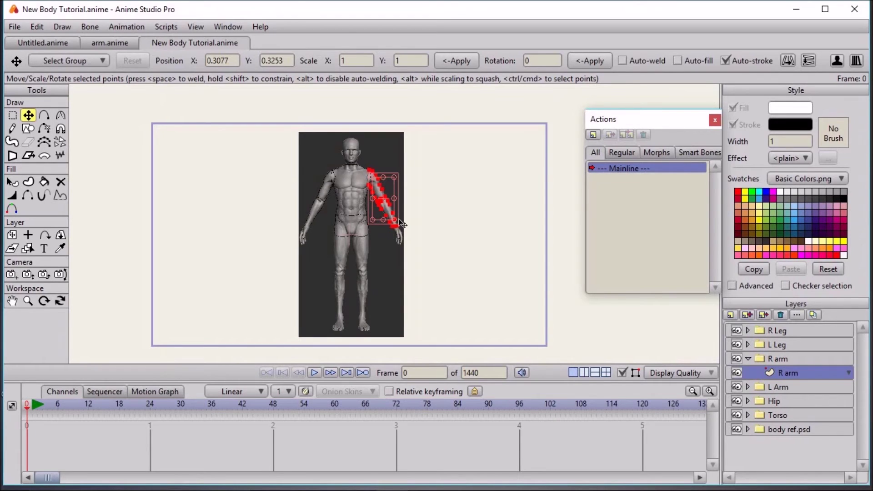
scroll(355, 293, "up", 1)
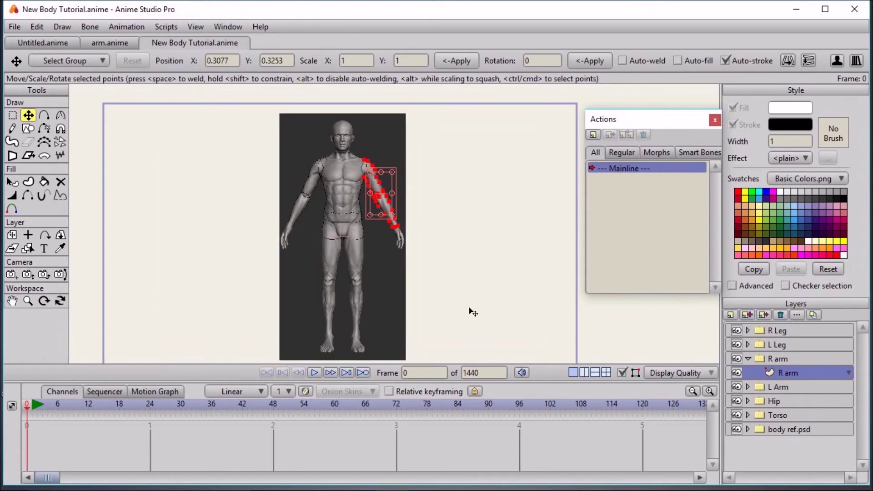
left_click(749, 359)
left_click(746, 344)
left_click(785, 358)
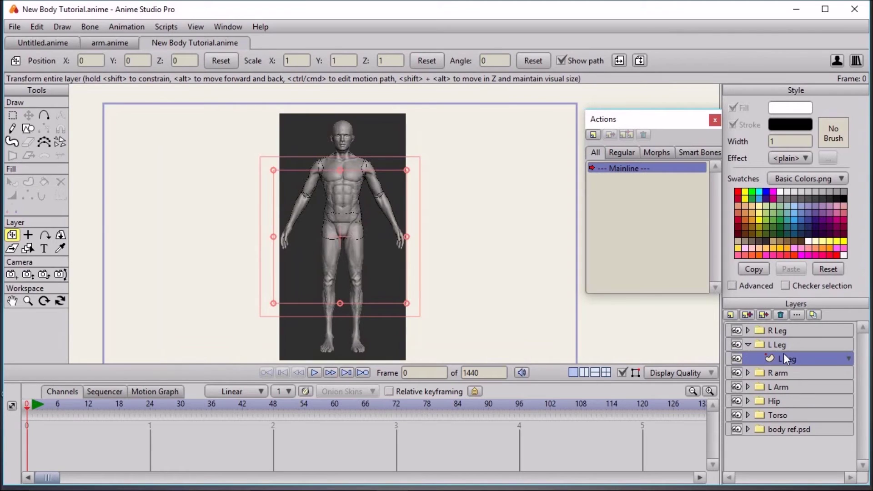
left_click(45, 116)
scroll(237, 236, "up", 2)
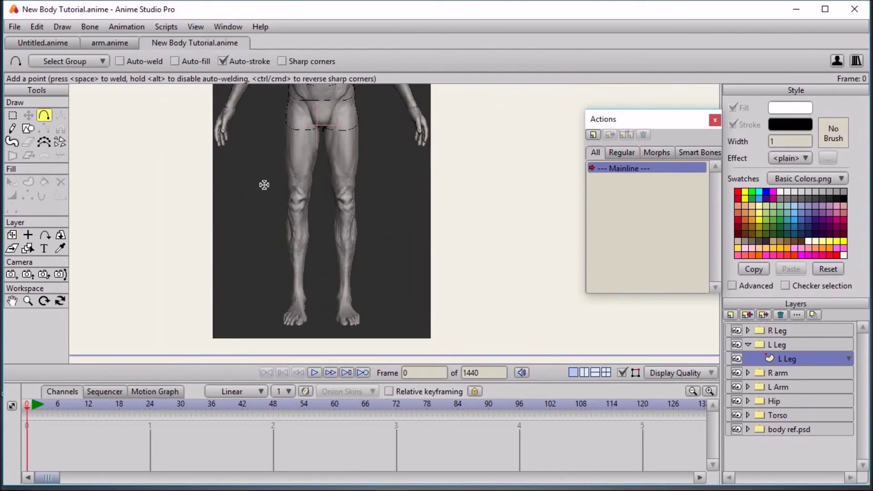
mouse_move(285, 90)
left_mouse_down()
mouse_move(284, 134)
mouse_move(302, 90)
left_mouse_up()
scroll(284, 134, "up", 2)
left_click_drag(250, 98, 246, 123)
left_click_drag(246, 158, 254, 242)
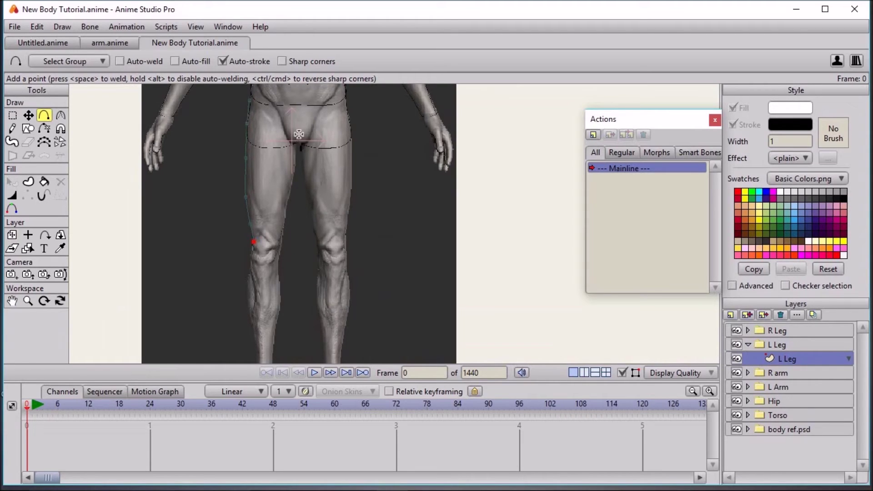
Complete the thigh outline with the knee line and inner thigh, closing it at the outer hip
left_click_drag(297, 128, 282, 245)
left_click_drag(256, 244, 253, 242)
left_click_drag(295, 152, 288, 228)
scroll(289, 227, "up", 4)
mouse_move(229, 189)
left_mouse_down()
mouse_move(276, 218)
mouse_move(274, 190)
mouse_move(196, 177)
left_mouse_up()
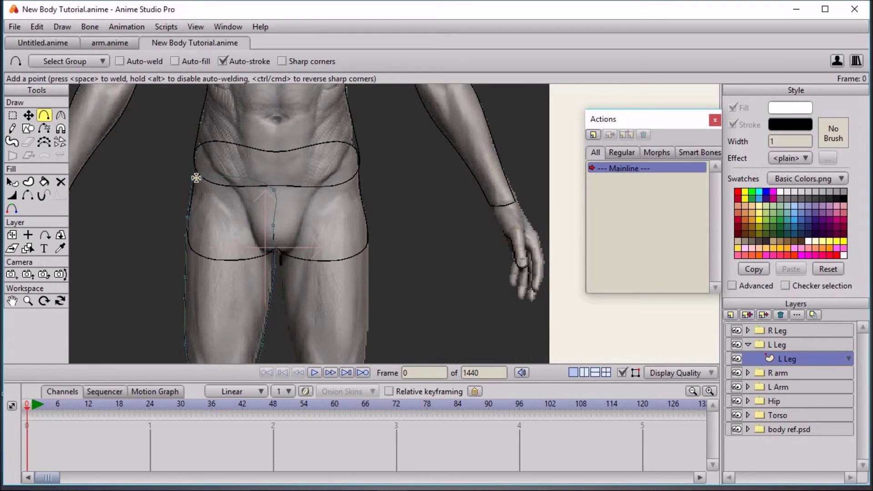
Reposition the outer hip point and the inner groin points at the upper end of the thigh outline
left_click(28, 114)
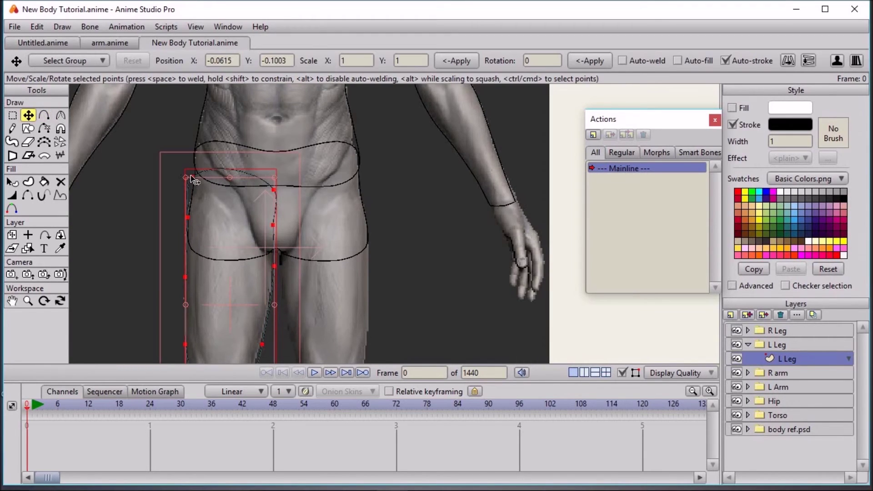
left_click(193, 176)
left_click_drag(196, 177, 212, 175)
left_click_drag(272, 225, 276, 223)
left_click(274, 190)
left_click_drag(282, 268, 273, 194)
left_click_drag(277, 151, 275, 150)
Reduce the curvature at the thigh outline's outer knee corner to about 0.22 and align the corner with the reference
left_click_drag(295, 185, 324, 85)
scroll(288, 187, "up", 3)
left_click_drag(212, 285, 76, 203)
key("c")
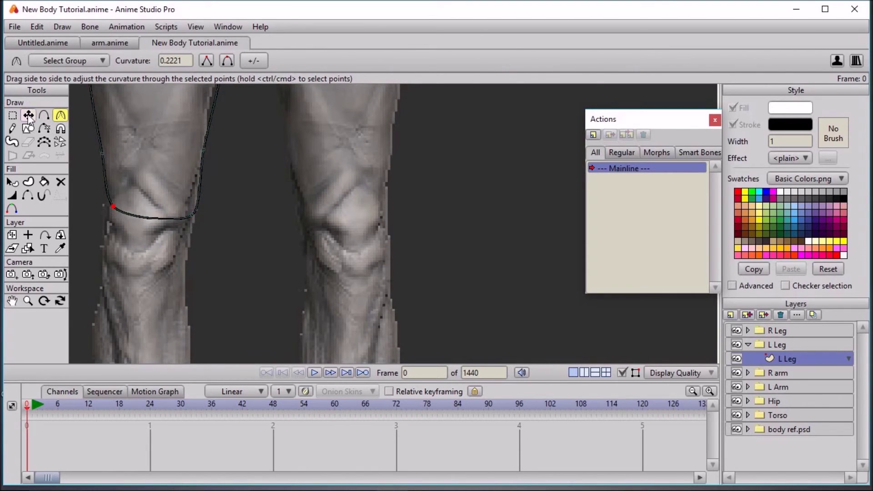
left_click(28, 115)
left_click_drag(112, 206, 183, 326)
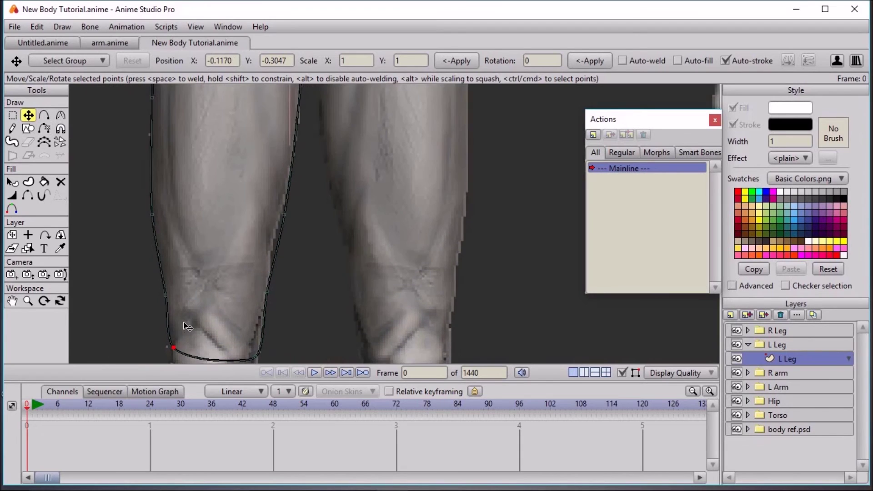
Reposition the outer thigh points below the hip so the outline follows the reference edge
left_click_drag(161, 210, 175, 301)
scroll(172, 274, "up", 2)
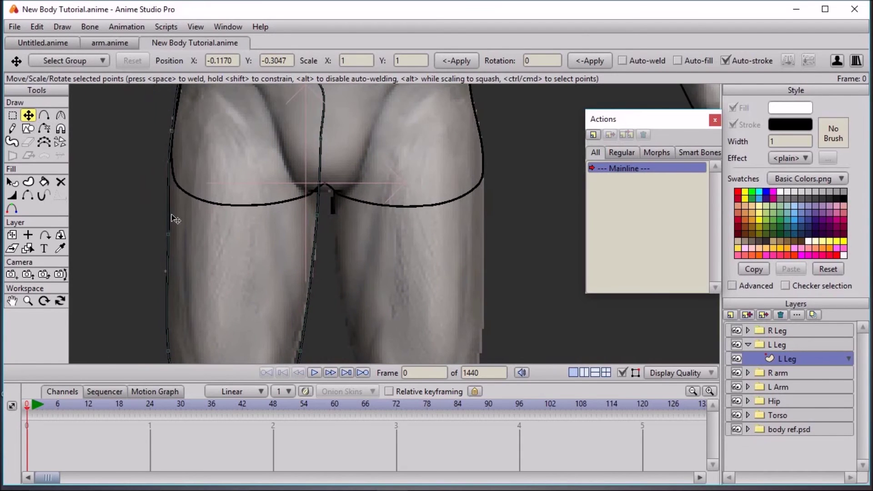
left_click_drag(174, 185, 174, 185)
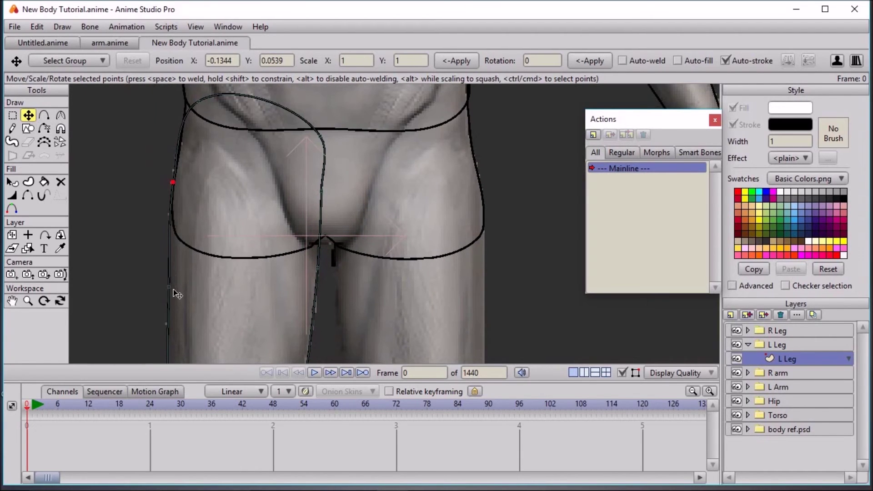
left_click(177, 295)
scroll(208, 224, "up", 2)
Reduce the curvature of the thigh's outer hip corner to about 0.13 and move it onto the hip outline's edge
left_click(200, 203)
left_click(61, 115)
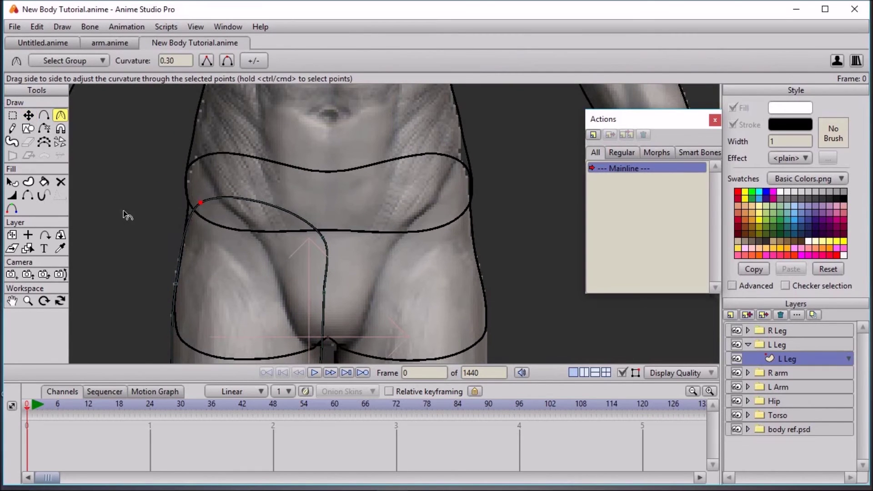
left_click(28, 115)
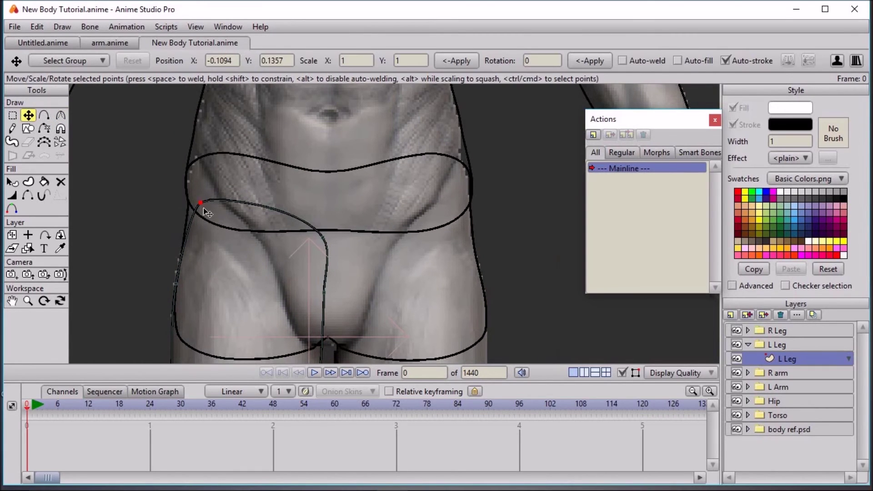
left_click_drag(200, 204, 194, 202)
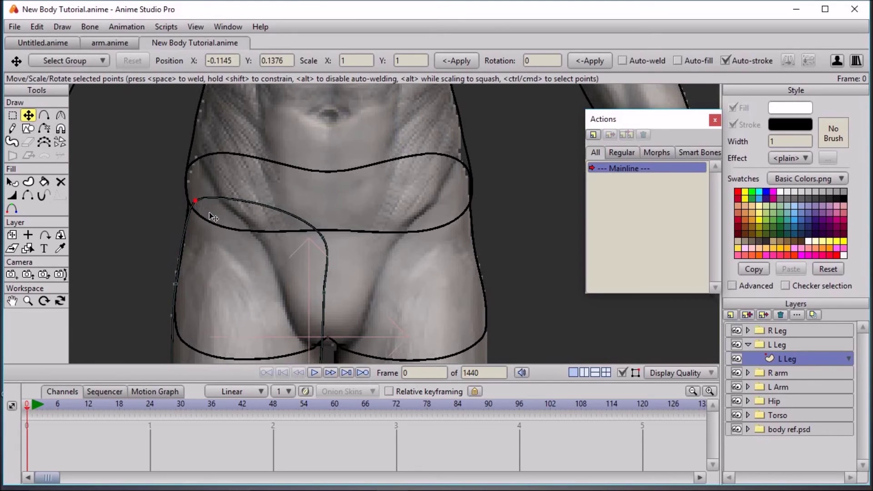
Reduce the curvature at the thigh's outer knee corner further to about 0.15
scroll(210, 213, "down", 3)
left_click_drag(343, 352, 320, 240)
scroll(320, 224, "up", 3)
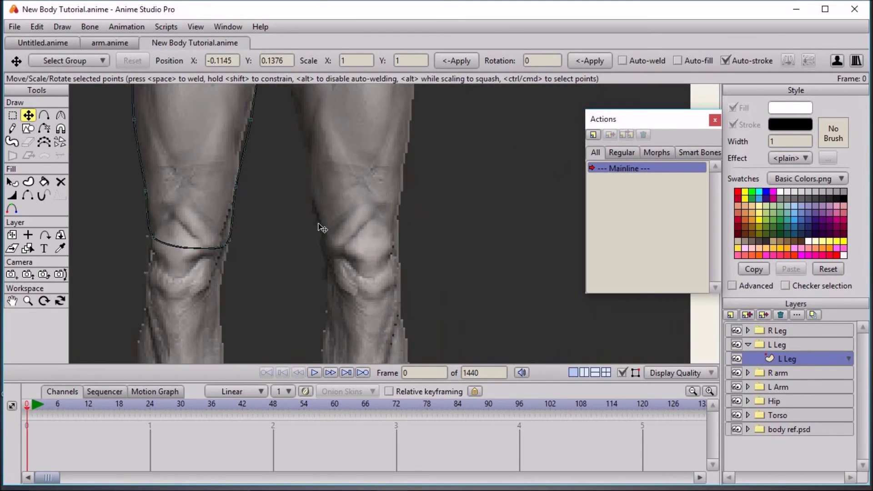
left_click(64, 118)
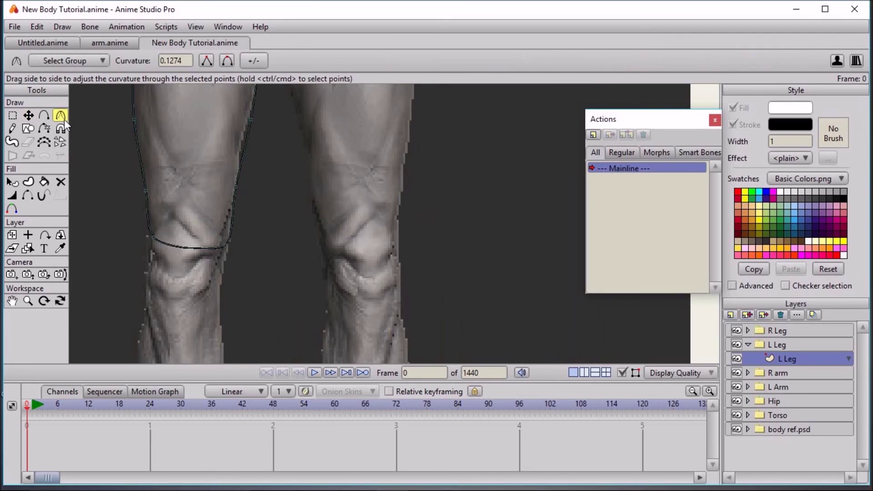
left_click_drag(204, 249, 105, 242)
Add a point in the middle of the thigh's knee line, placed slightly lower to bow the line
scroll(149, 232, "down", 3)
scroll(249, 236, "down", 3)
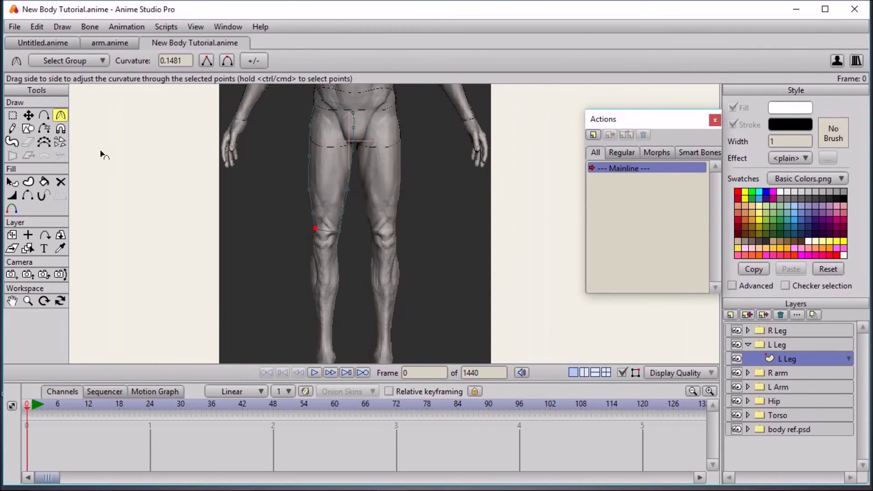
left_click(44, 116)
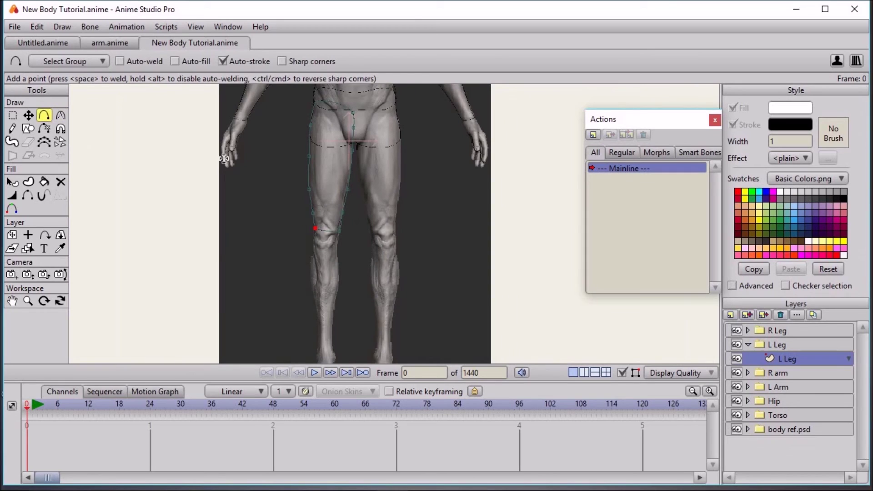
scroll(264, 182, "up", 3)
left_click_drag(277, 234, 337, 136)
left_click(61, 115)
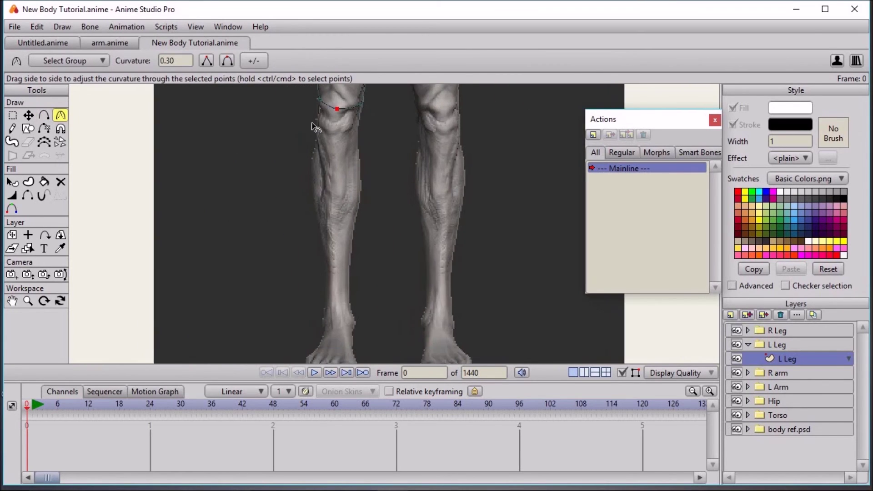
Place points tracing the outer edge of the lower leg from just below the knee down to the ankle
left_click(47, 115)
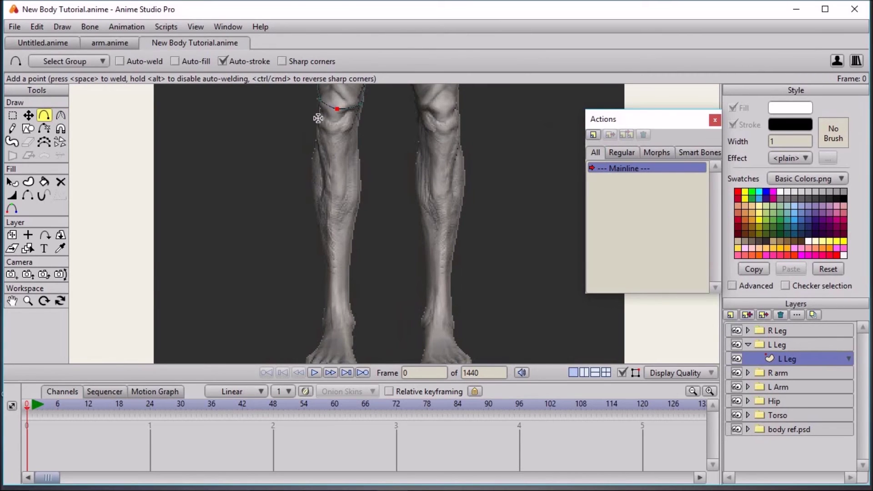
left_click(310, 173)
left_click(311, 181)
left_click(317, 226)
left_click(326, 266)
left_click(324, 311)
left_click(328, 325)
Trace the lower leg's inner edge from below the knee to the ankle and join it across to the outer edge
left_click_drag(346, 177, 337, 246)
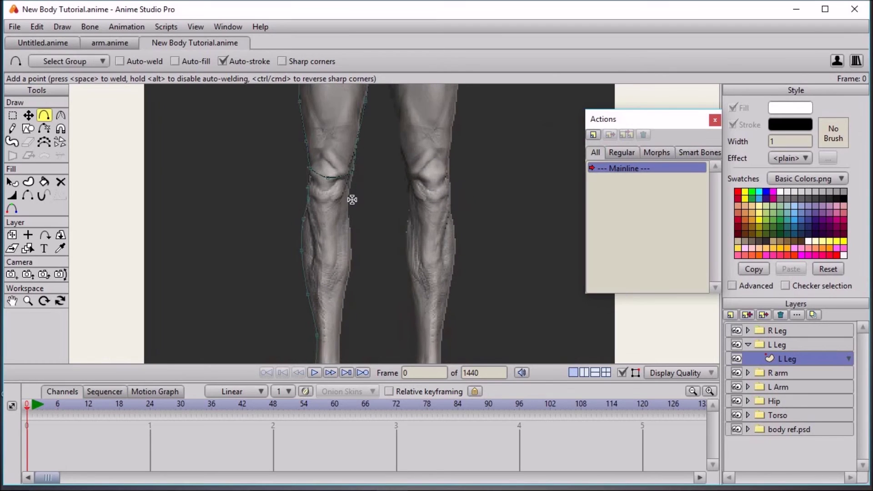
left_click_drag(351, 185, 351, 197)
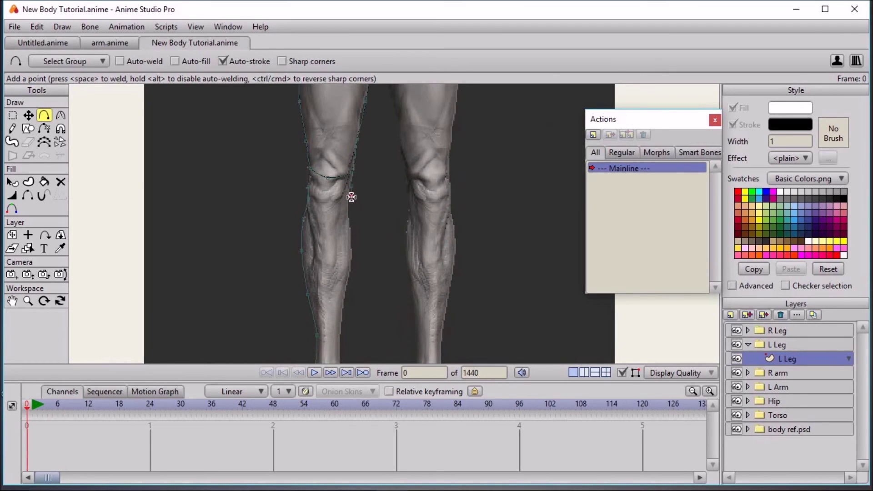
left_click(352, 223)
scroll(342, 298, "down", 3)
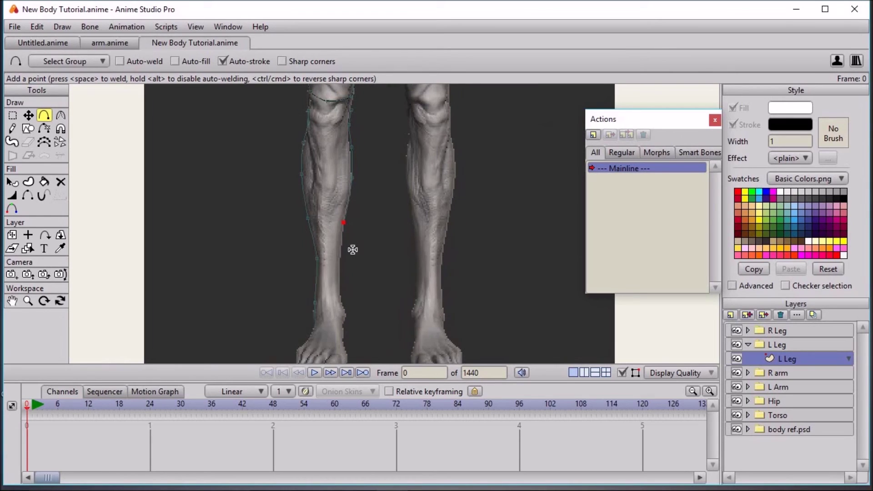
left_click(341, 262)
left_click(345, 319)
left_click(317, 328)
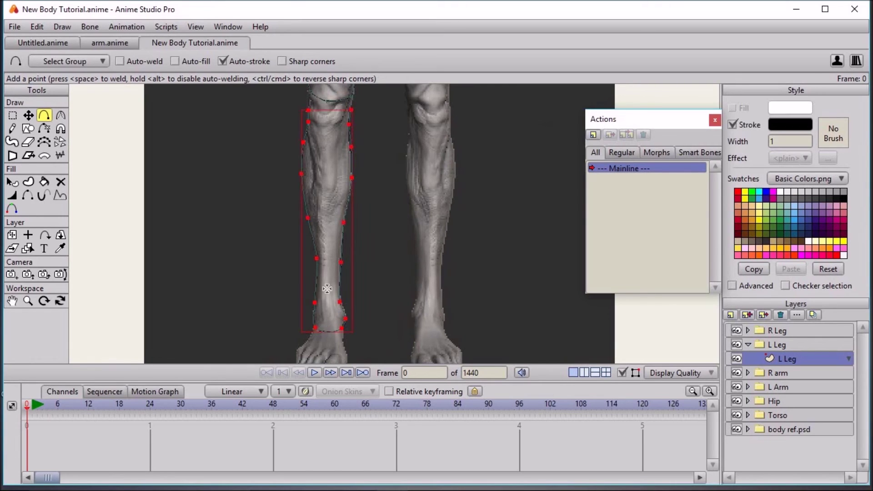
scroll(327, 202, "up", 5)
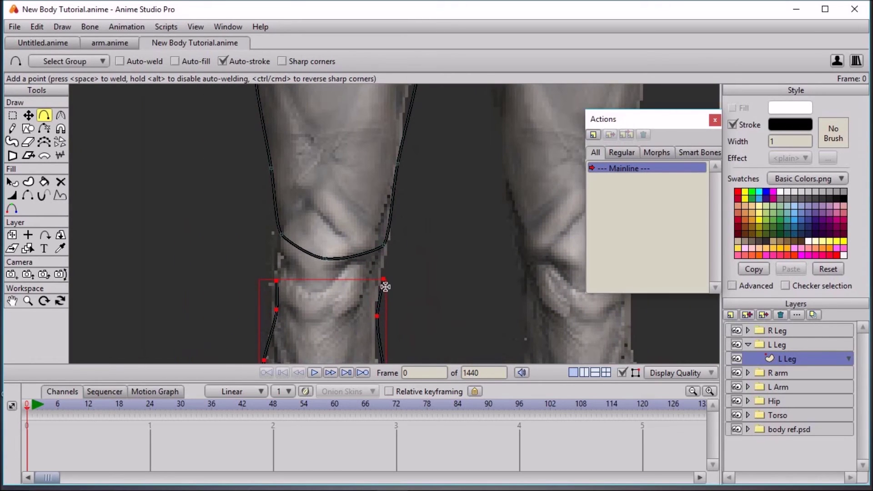
Close the top of the lower leg outline with an arched line across the knee, then sharpen its two upper corners to zero curvature
left_click_drag(384, 245, 277, 282)
key("g")
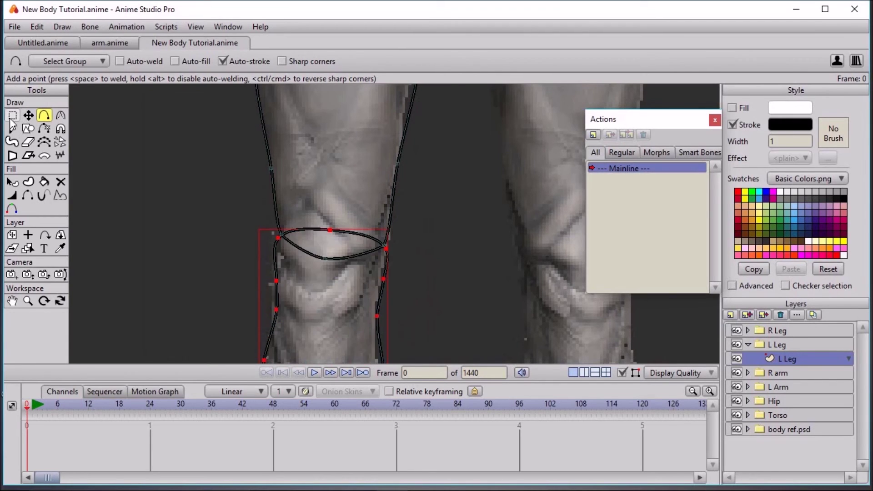
left_click(277, 238)
key("c")
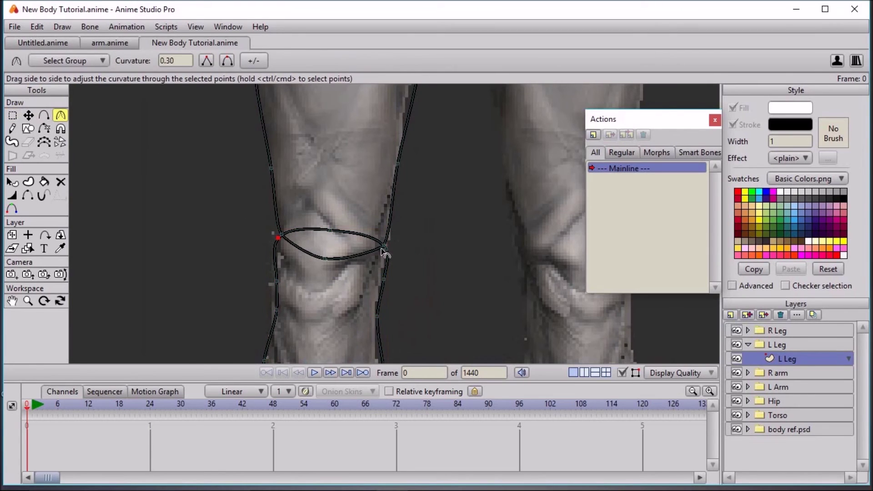
left_click_drag(291, 240, 323, 296)
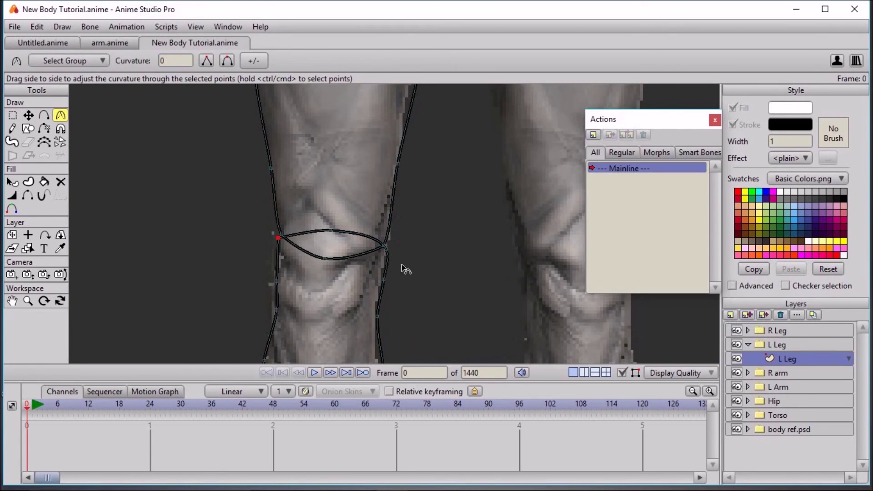
left_click_drag(389, 253, 287, 255)
Move the lower leg's upper corner points and the points just beneath them upward to line up with the thigh's knee corners
left_click(29, 115)
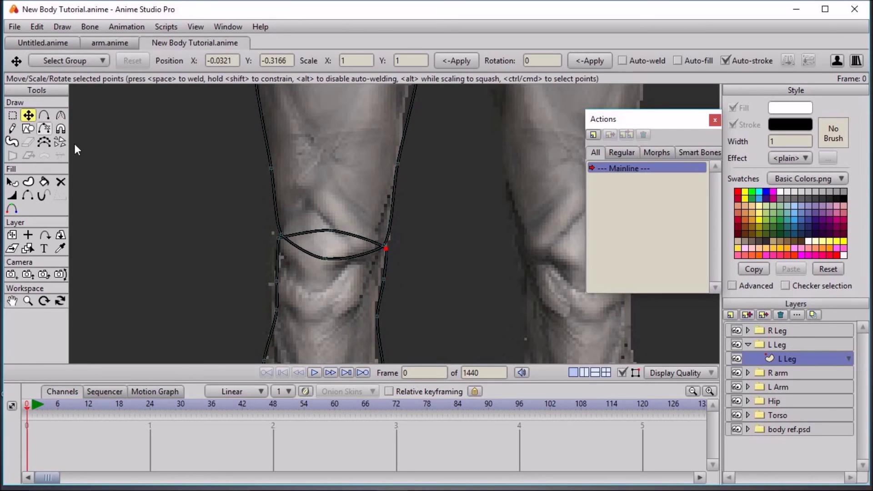
scroll(197, 247, "up", 3)
left_click_drag(192, 242, 191, 230)
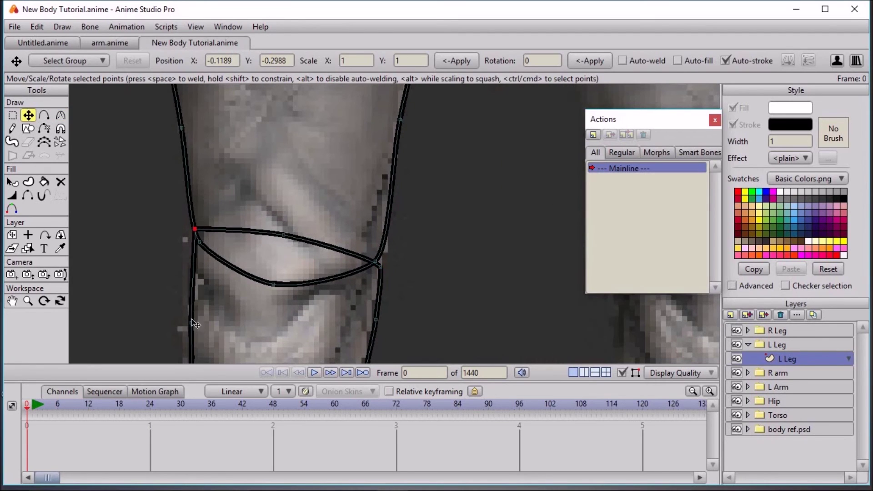
left_click(189, 280)
left_click_drag(193, 280, 192, 262)
left_click_drag(382, 265, 382, 240)
left_click_drag(378, 316, 381, 305)
left_click(381, 242)
Reposition points along both sides of the lower leg below the knee to follow the reference outline
scroll(397, 253, "down", 3)
left_click_drag(375, 262, 347, 145)
left_click_drag(267, 188, 263, 167)
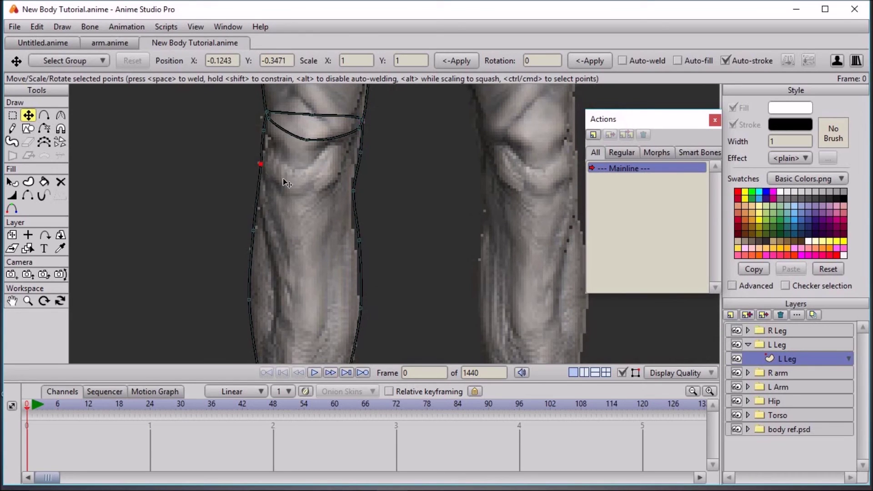
scroll(361, 218, "down", 3)
scroll(368, 219, "up", 5)
left_click_drag(337, 250, 331, 247)
left_click_drag(356, 336, 372, 360)
left_click(355, 277)
scroll(381, 169, "down", 2)
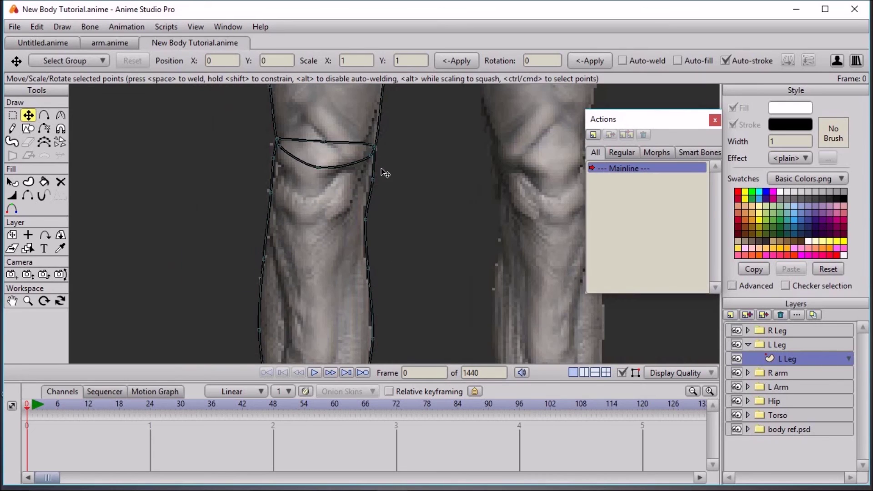
Reduce the curvature at both ends of the ankle line, to about 0.12 at the inner corner
scroll(381, 180, "down", 3)
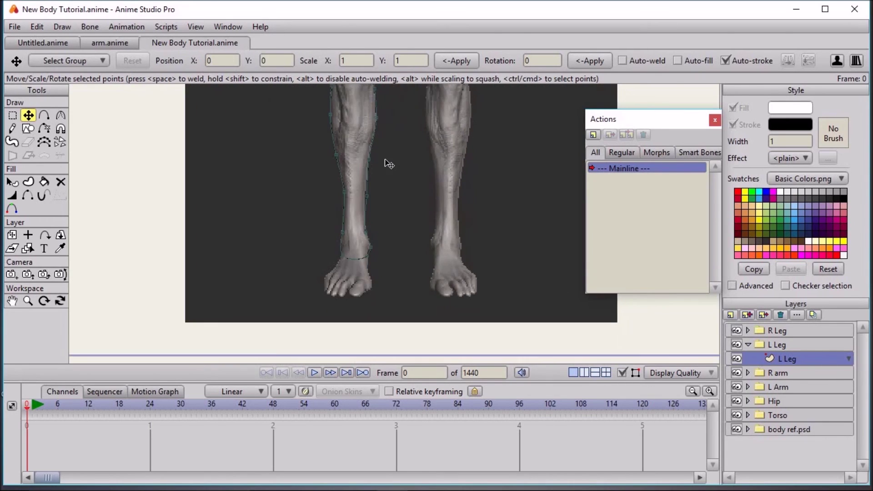
scroll(304, 213, "up", 3)
left_click(60, 116)
left_click_drag(307, 263, 204, 247)
left_click_drag(347, 264, 300, 250)
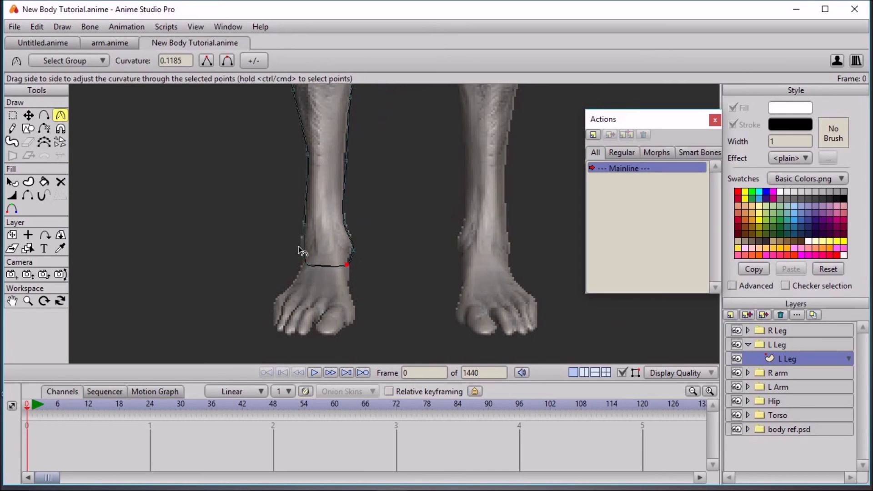
Shift the inner ankle bone point slightly upward and add a point between it and the inner ankle corner
left_click(47, 117)
scroll(485, 241, "up", 2)
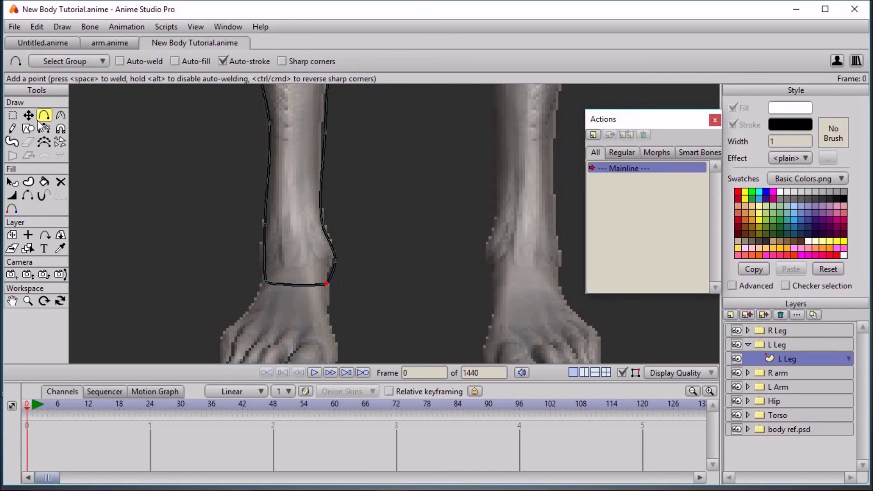
key("t")
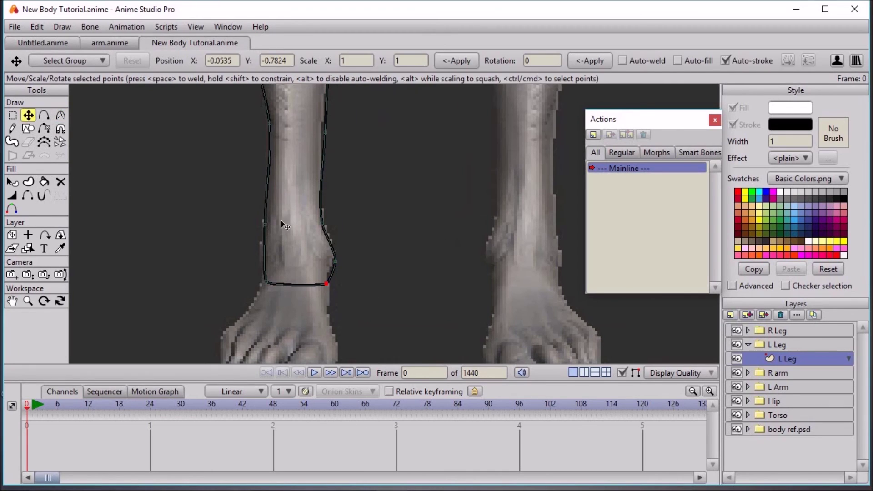
left_click(337, 261)
key("a")
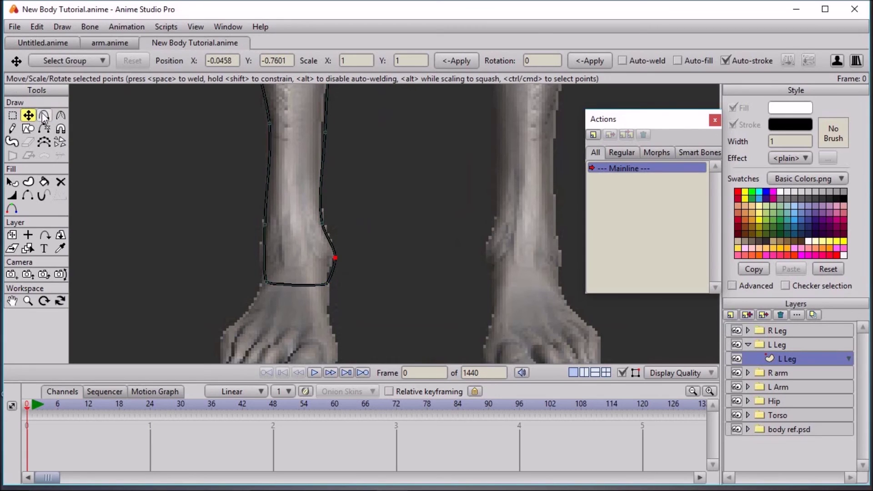
scroll(266, 267, "up", 1)
left_click_drag(305, 295, 300, 291)
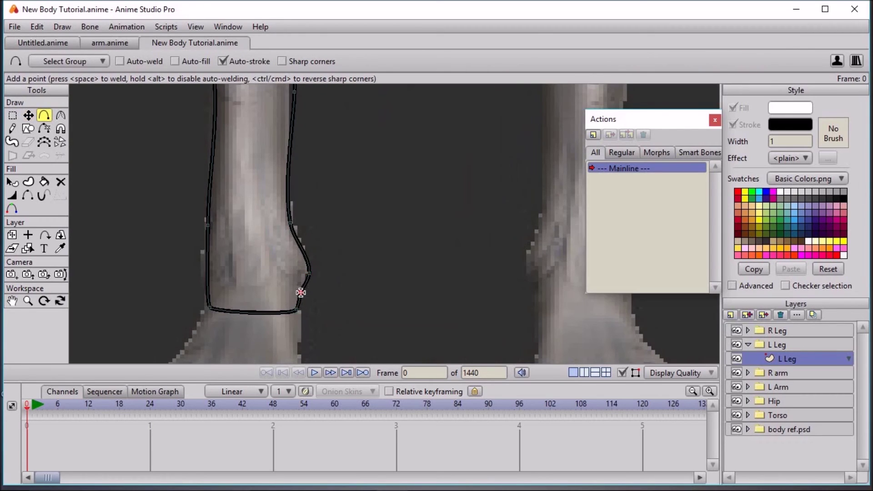
Move the outer ankle corner slightly outward and up, and add a point on the outer edge above it
left_click(29, 116)
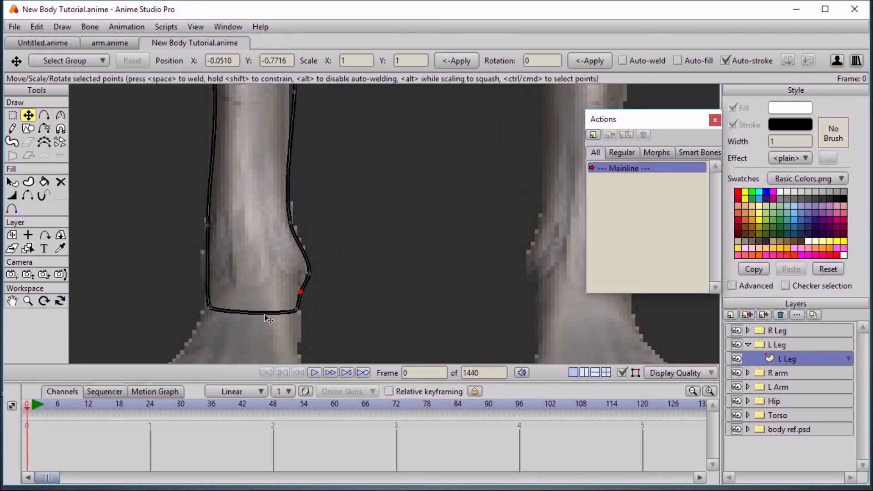
left_click_drag(210, 307, 205, 303)
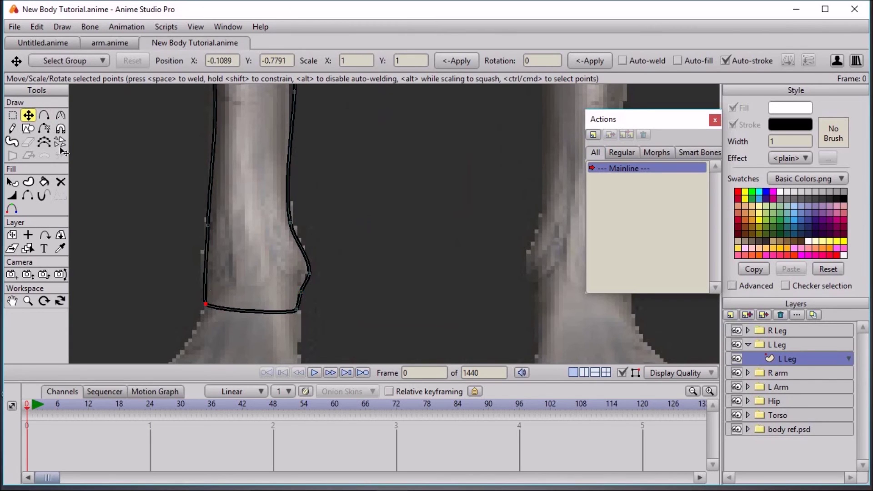
left_click(43, 116)
left_click(204, 260)
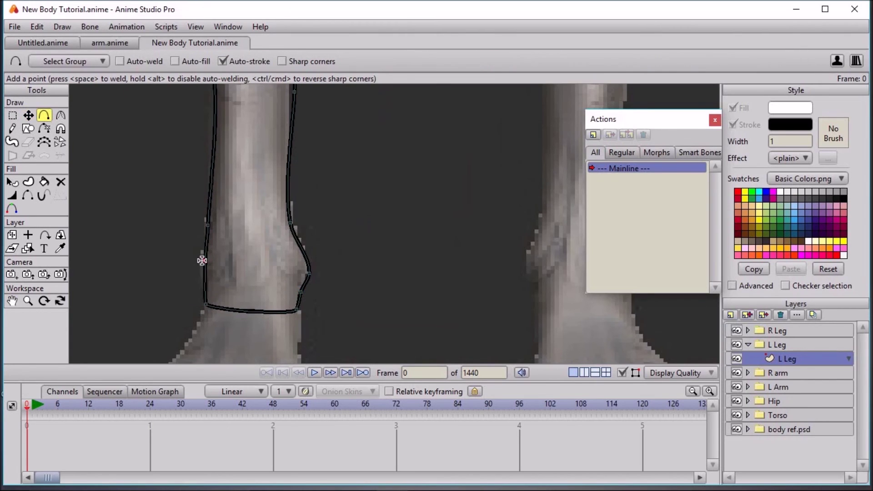
Adjust the point on the leg's inner edge just above the ankle bone
scroll(141, 186, "down", 2)
scroll(141, 186, "down", 1)
left_click(29, 116)
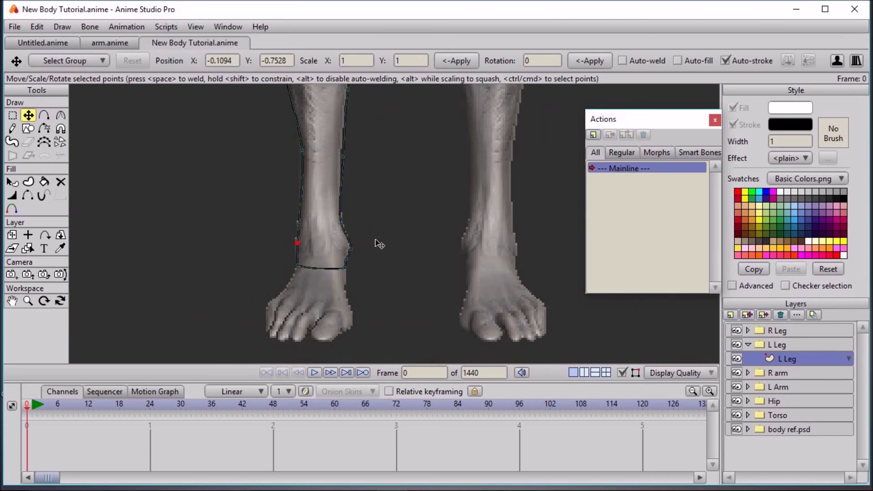
left_click(342, 222)
scroll(460, 234, "down", 2)
left_click(60, 116)
Add a point in the middle of the ankle line and pull it down to bow the line
left_click(44, 116)
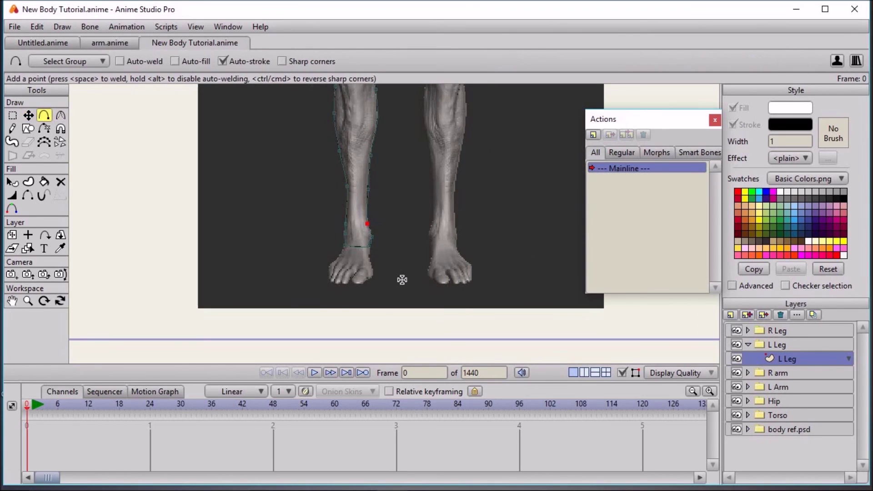
scroll(403, 279, "up", 2)
left_click(325, 262)
left_click_drag(324, 262, 327, 266)
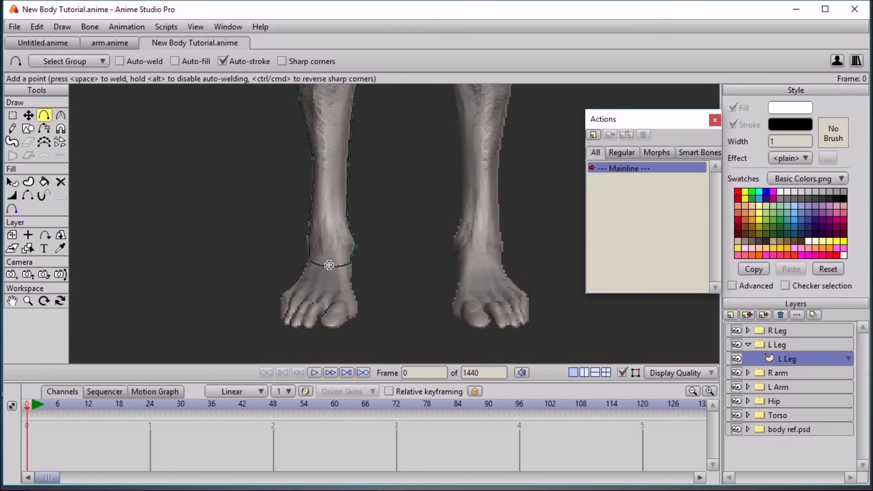
scroll(332, 245, "down", 5)
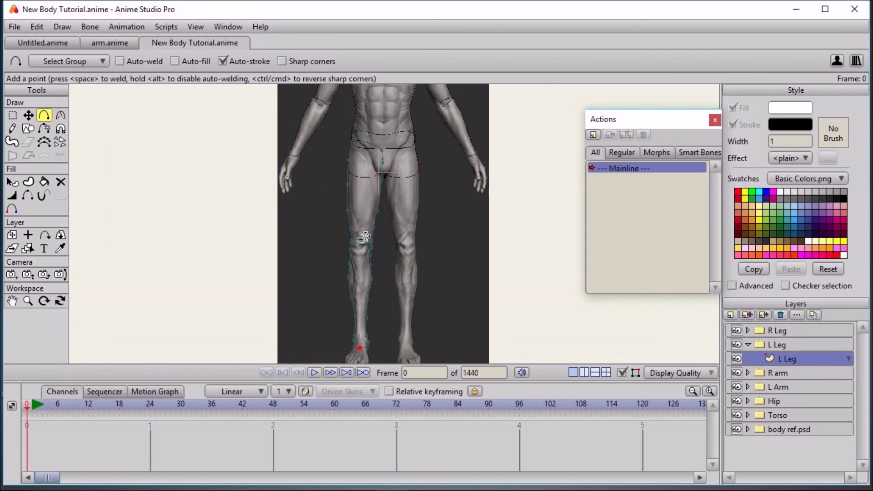
Select all points of the finished left leg outline
left_click(12, 115)
scroll(291, 193, "down", 2)
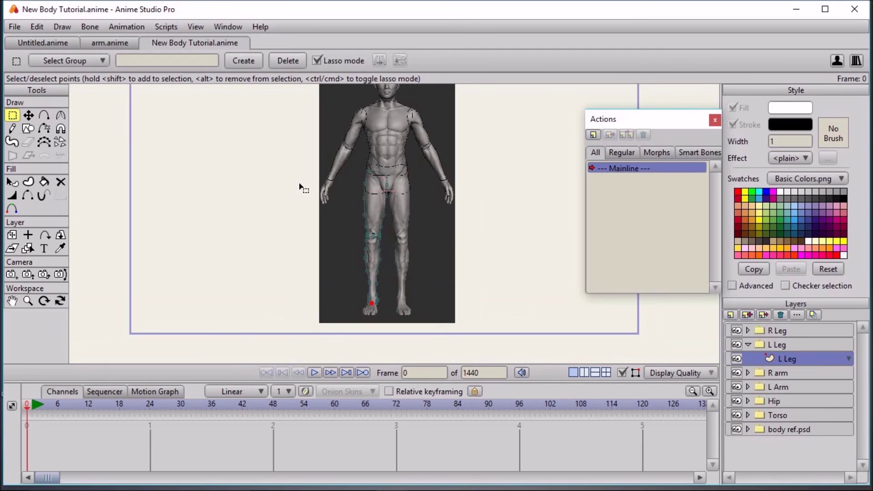
mouse_move(348, 146)
left_mouse_down()
mouse_move(331, 301)
mouse_move(426, 224)
left_mouse_up()
left_click_drag(331, 183, 334, 184)
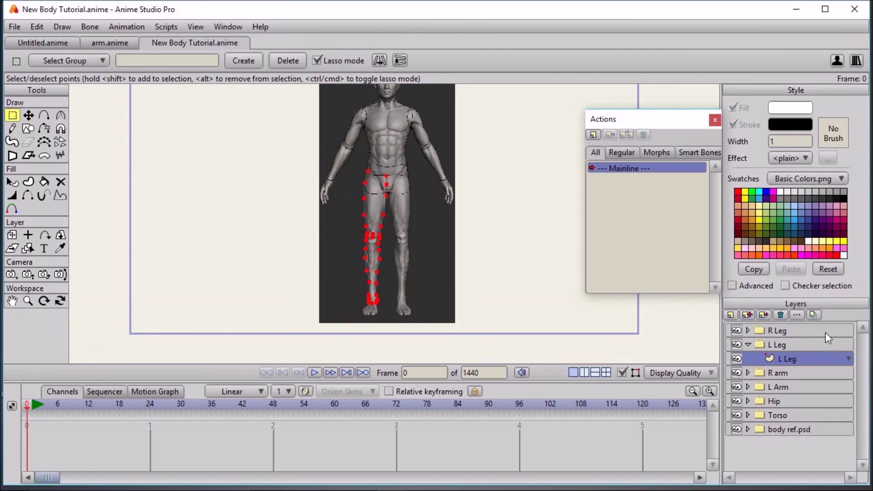
Try to paste the leg outline into the vector layer inside the R Leg group, and undo the paste
left_click(746, 344)
left_click(746, 331)
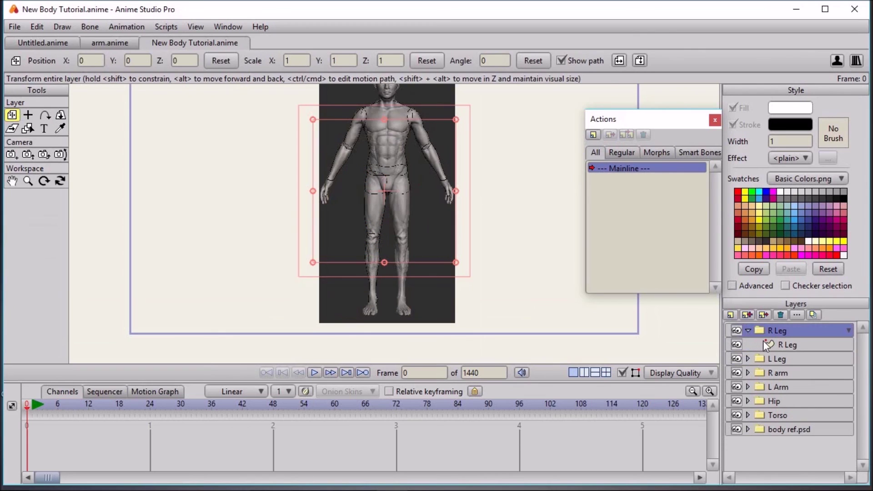
left_click(777, 348)
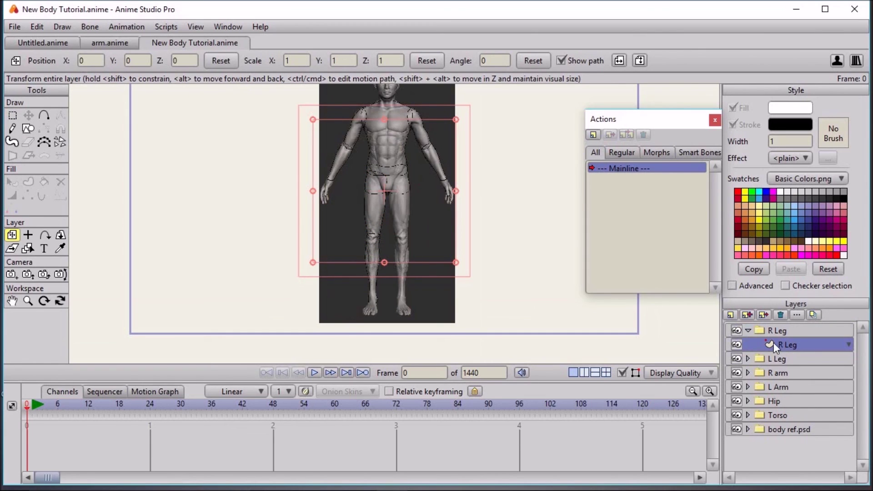
key("t")
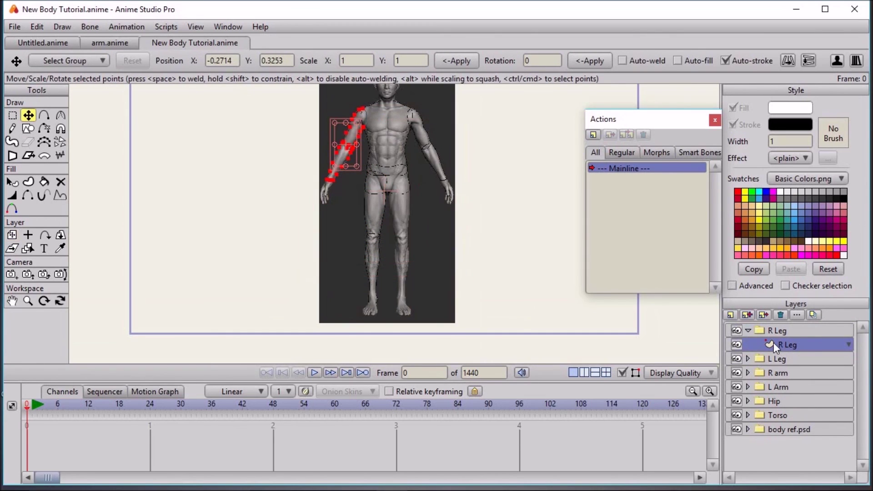
key("g")
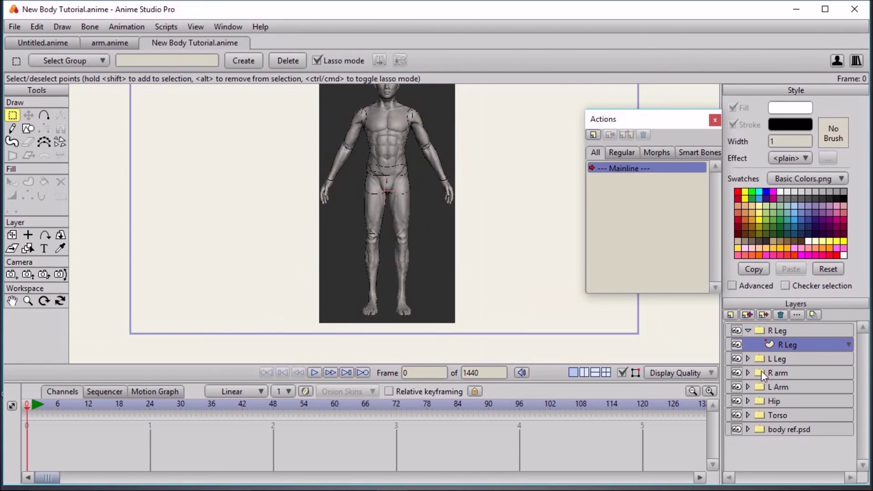
Return to the L Leg vector layer and copy all of its selected points
left_click(748, 359)
left_click(781, 372)
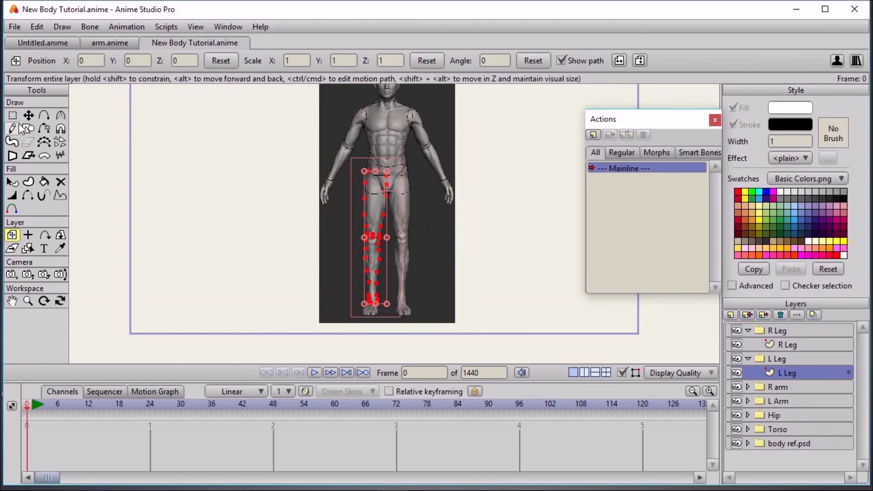
key("g")
mouse_move(286, 275)
left_mouse_down()
mouse_move(481, 217)
mouse_move(290, 156)
left_mouse_up()
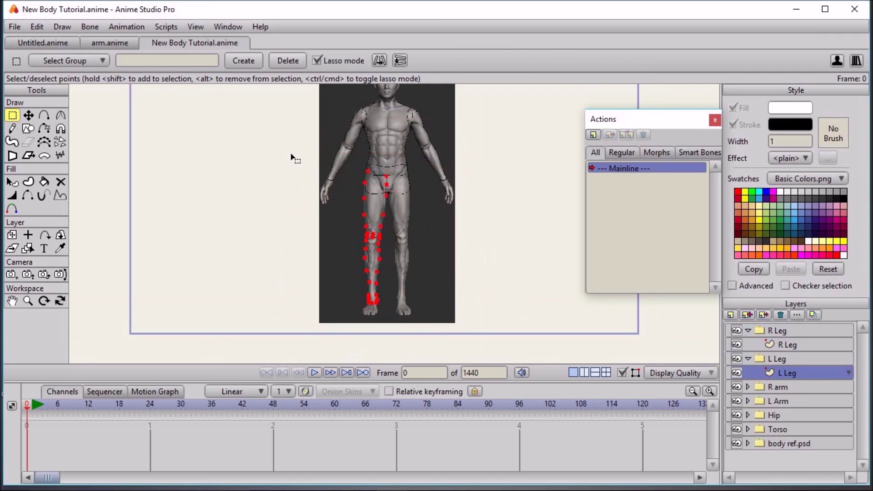
Paste the copied leg outline into the R Leg vector layer and flip it horizontally
left_click(799, 344)
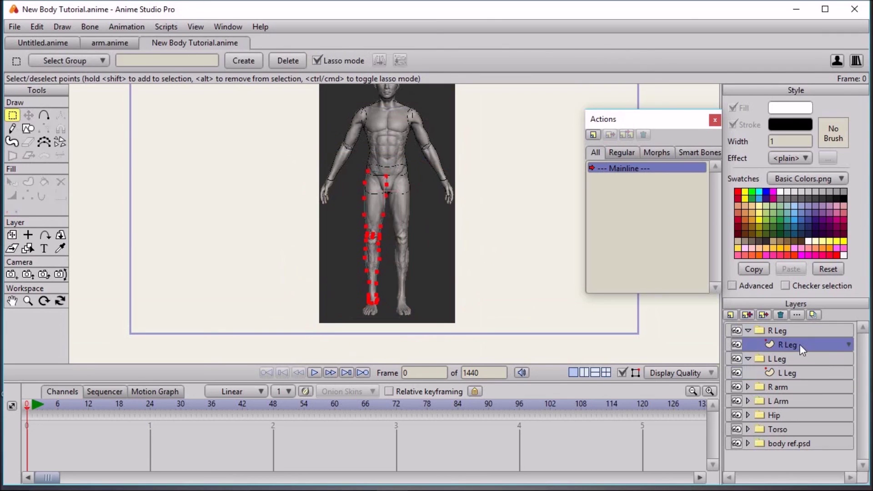
key("t")
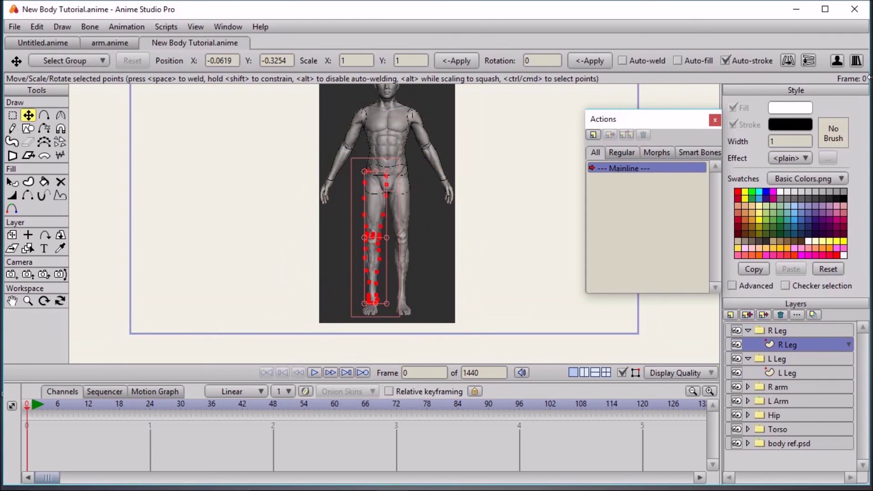
left_click(789, 60)
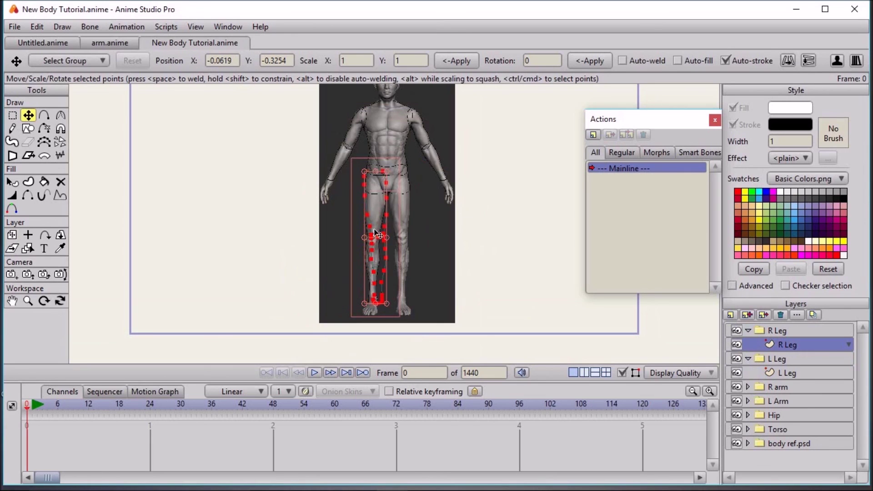
Move the mirrored outline over the reference's other leg, to about X 0.1041, Y -0.3236
left_click_drag(376, 233, 399, 235)
scroll(400, 235, "up", 3)
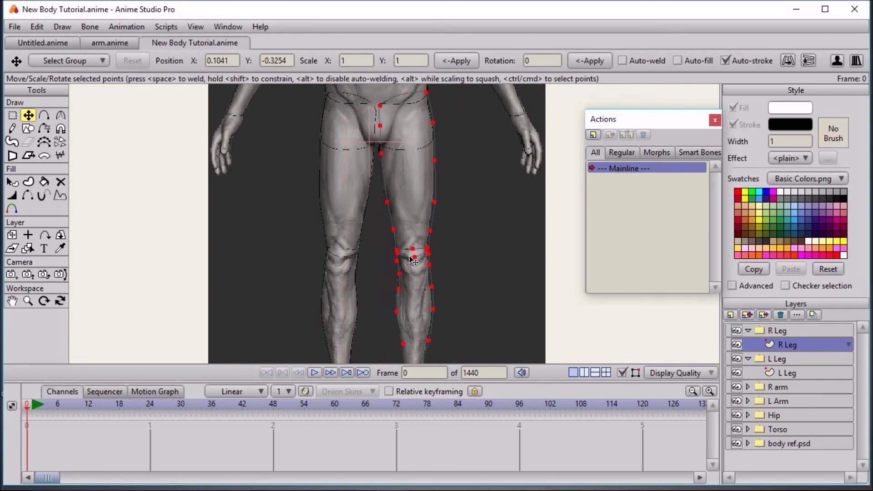
scroll(412, 259, "down", 5)
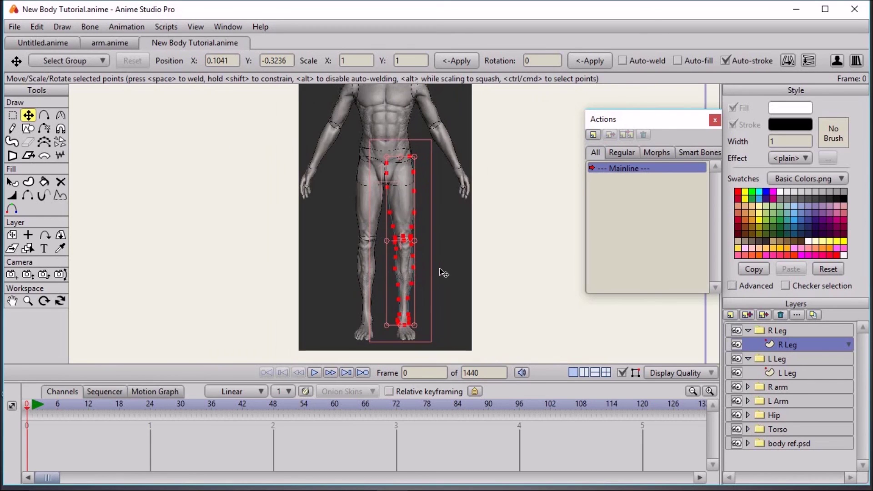
Collapse the L Leg and R Leg groups in the layer list
left_click(748, 358)
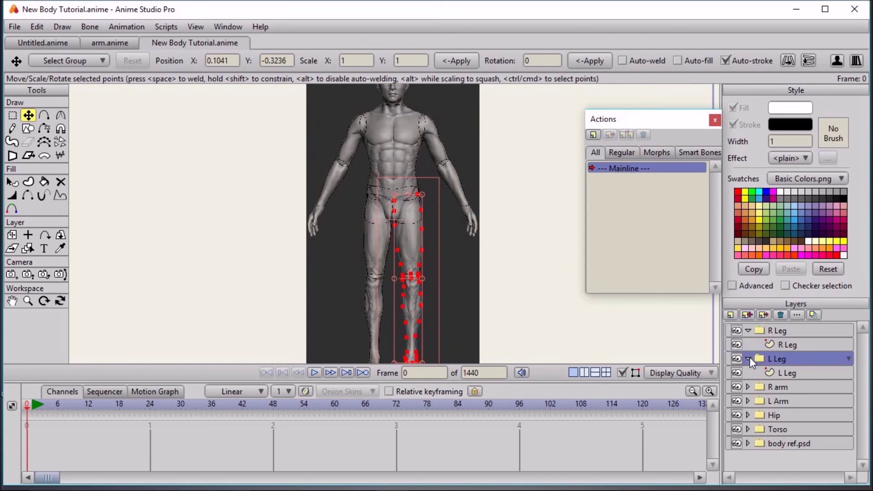
left_click(748, 332)
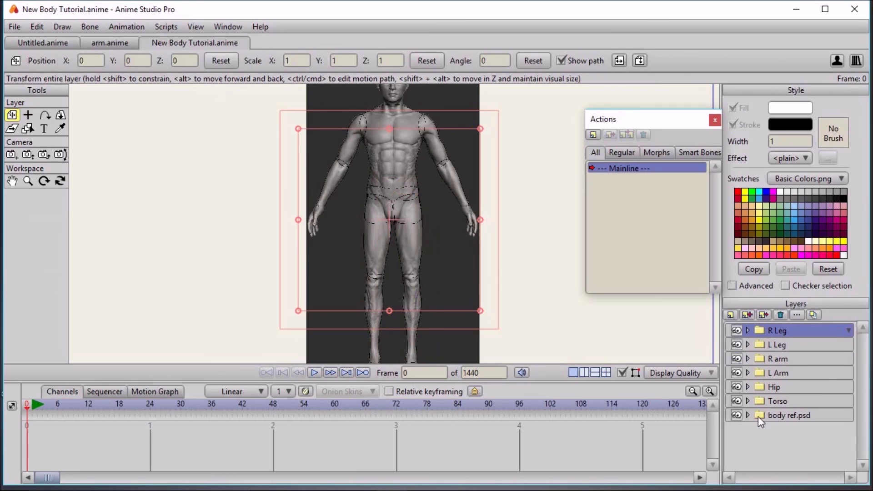
Hide the body ref.psd reference layer so only the traced outlines show, and check the hips and legs
left_click(737, 415)
scroll(430, 232, "up", 5)
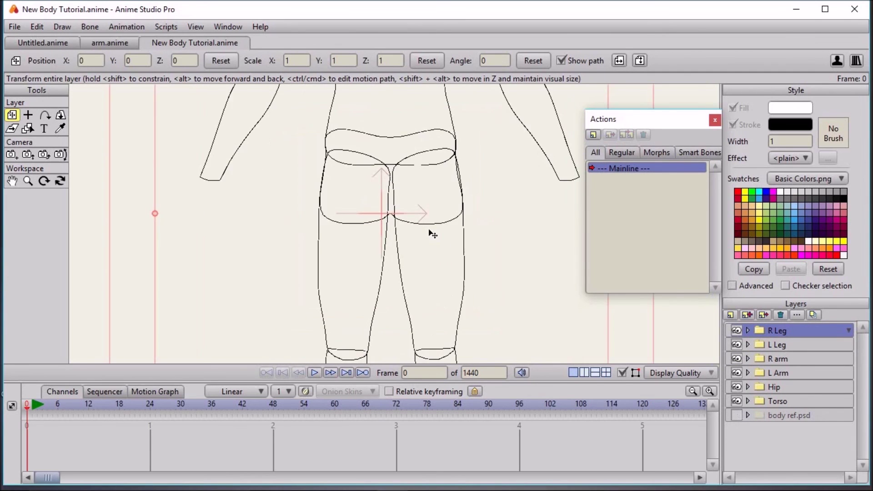
scroll(431, 231, "down", 4)
scroll(434, 257, "up", 1)
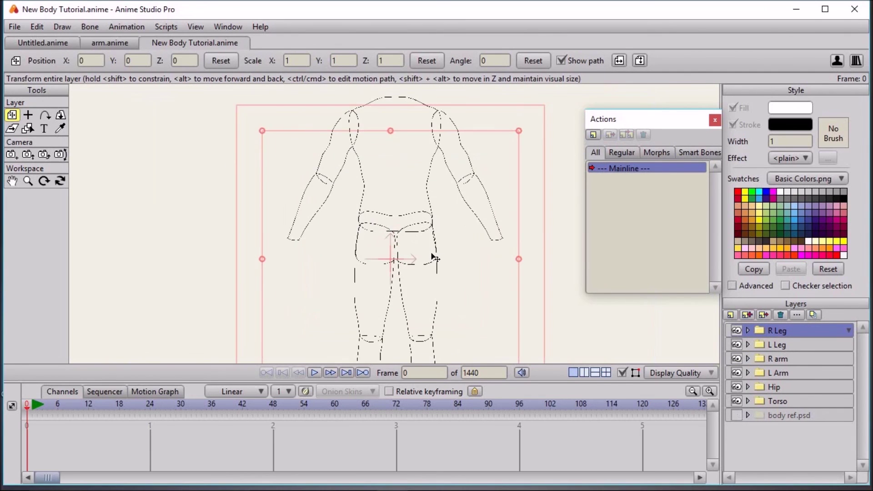
Expand the Torso group and select its Torso vector layer, ready to transform points around the shoulders
left_click(748, 401)
left_click(768, 414)
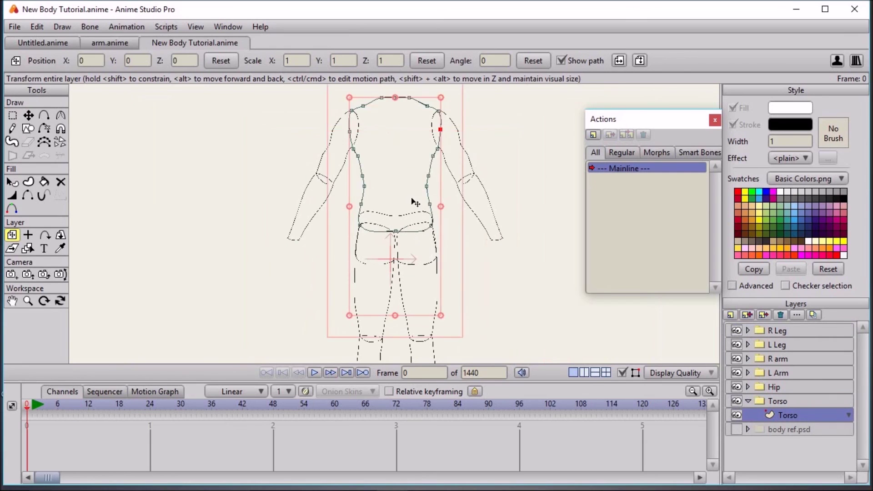
scroll(409, 232, "up", 3)
left_click(44, 115)
scroll(472, 220, "up", 3)
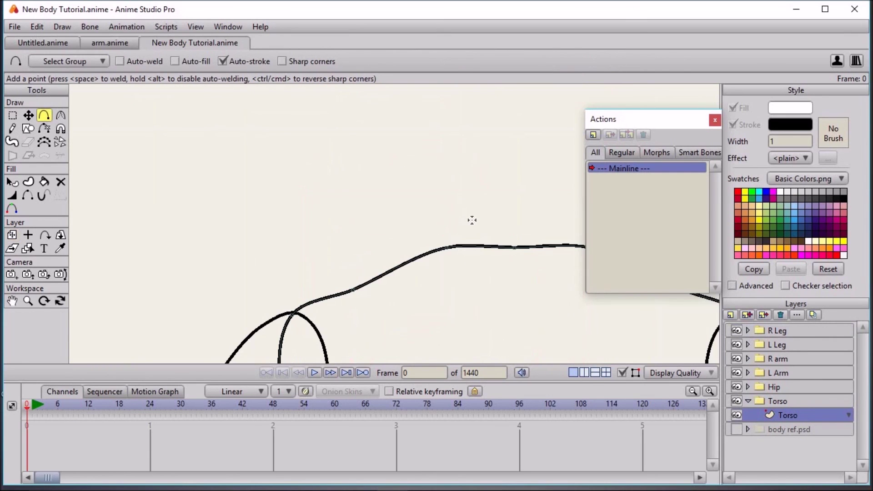
scroll(437, 210, "down", 2)
key("t")
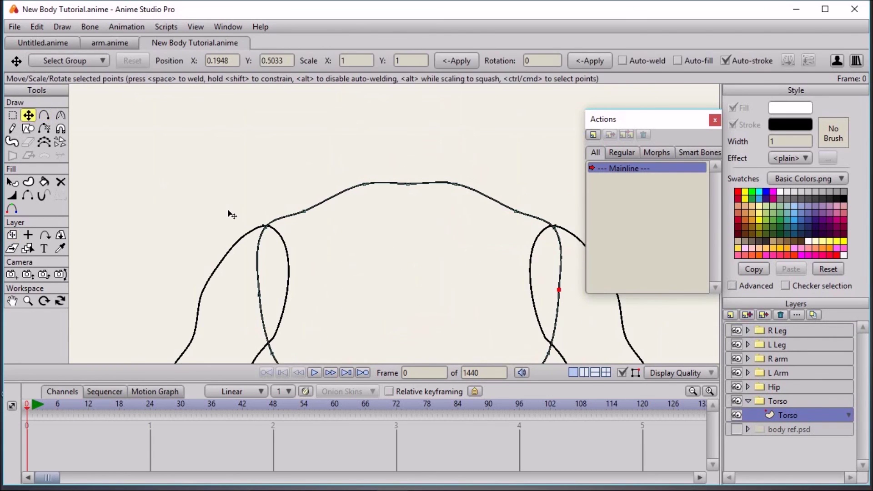
Nudge the torso's two shoulder points onto the arm tops, at about X -0.1524, Y 0.5776 and X 0.1905, Y 0.5764
scroll(228, 210, "up", 2)
left_click_drag(123, 234, 126, 231)
scroll(260, 222, "down", 2)
left_click_drag(520, 255, 389, 236)
left_click(367, 209)
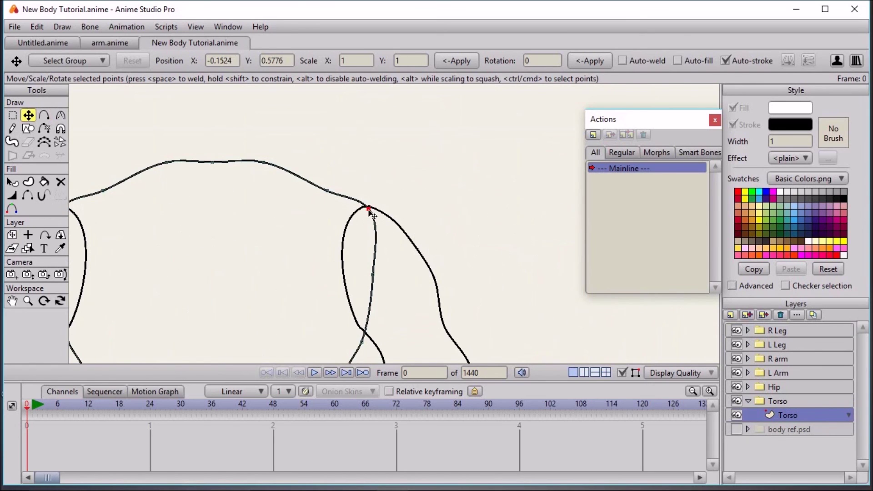
Reduce the curvature of the torso's two lower corner points at the hips to about 0.1886 and 0.1718
scroll(359, 163, "down", 2)
scroll(415, 196, "up", 1)
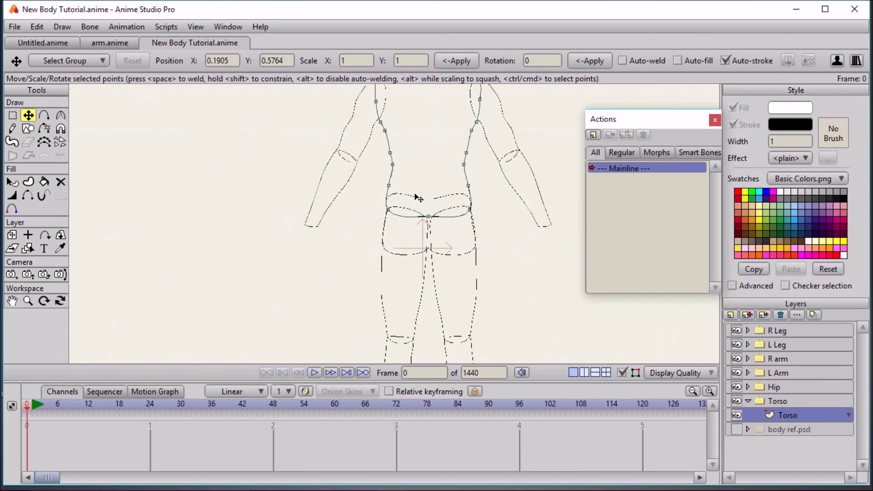
scroll(267, 200, "up", 2)
key("c")
left_click_drag(365, 174, 294, 166)
left_click_drag(521, 177, 134, 244)
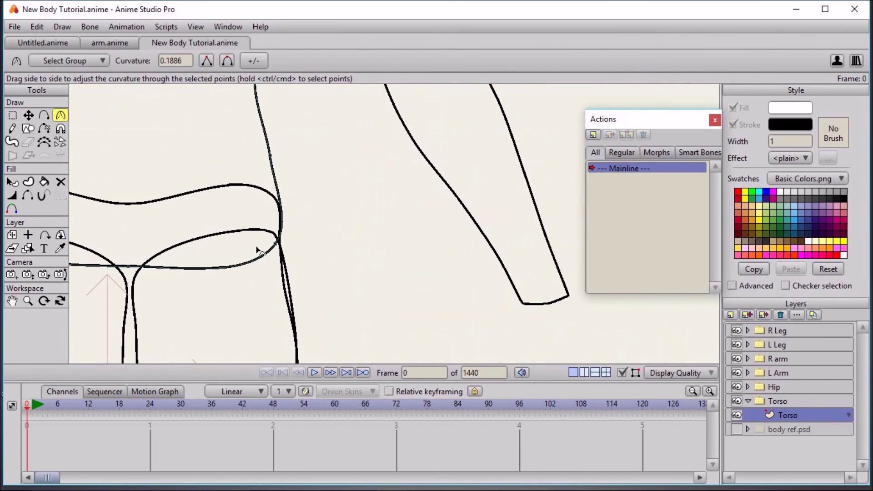
left_click_drag(283, 248, 205, 242)
scroll(213, 244, "down", 2)
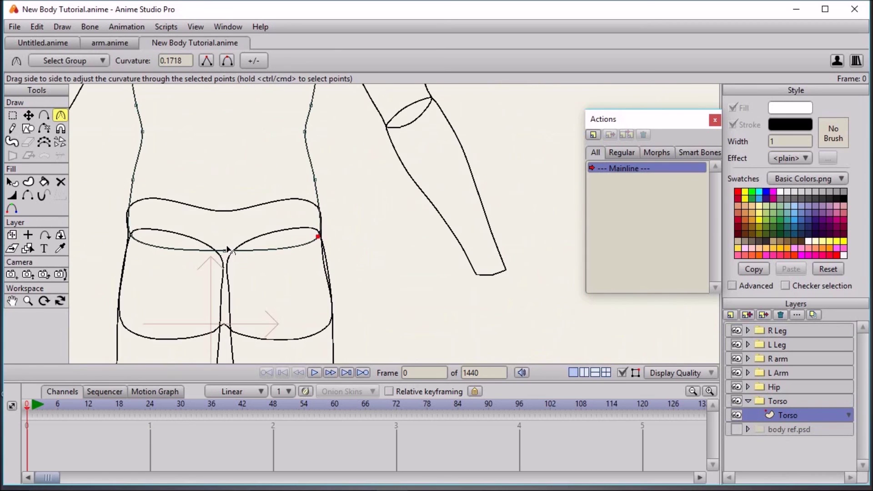
scroll(232, 231, "up", 1)
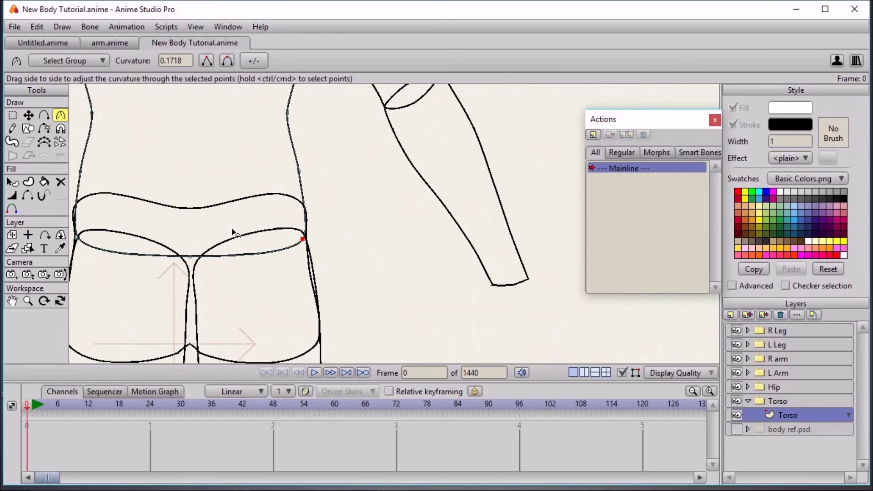
Collapse the Torso group in the layer list and bring the whole figure into view
left_click(44, 115)
scroll(300, 220, "down", 1)
scroll(303, 223, "down", 4)
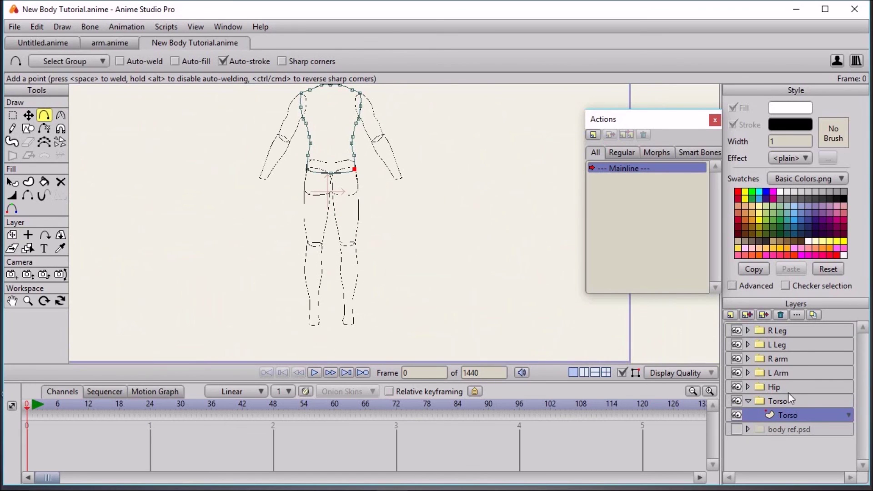
left_click(749, 400)
scroll(659, 305, "down", 2)
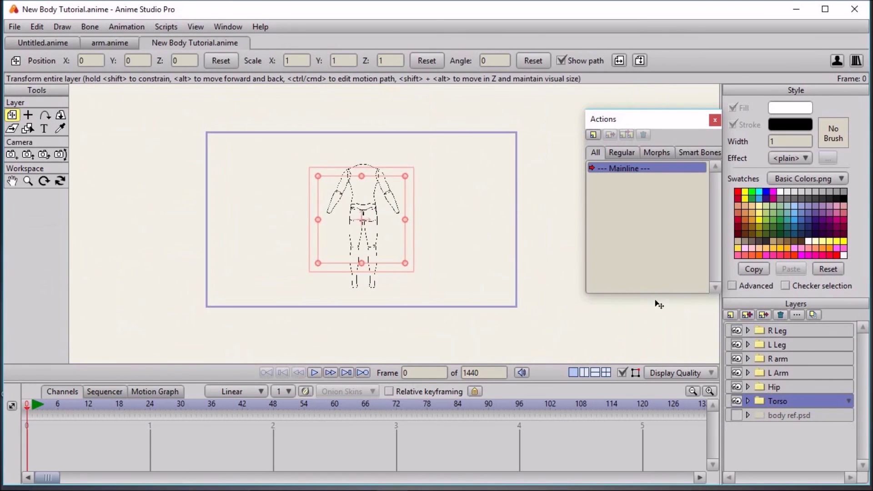